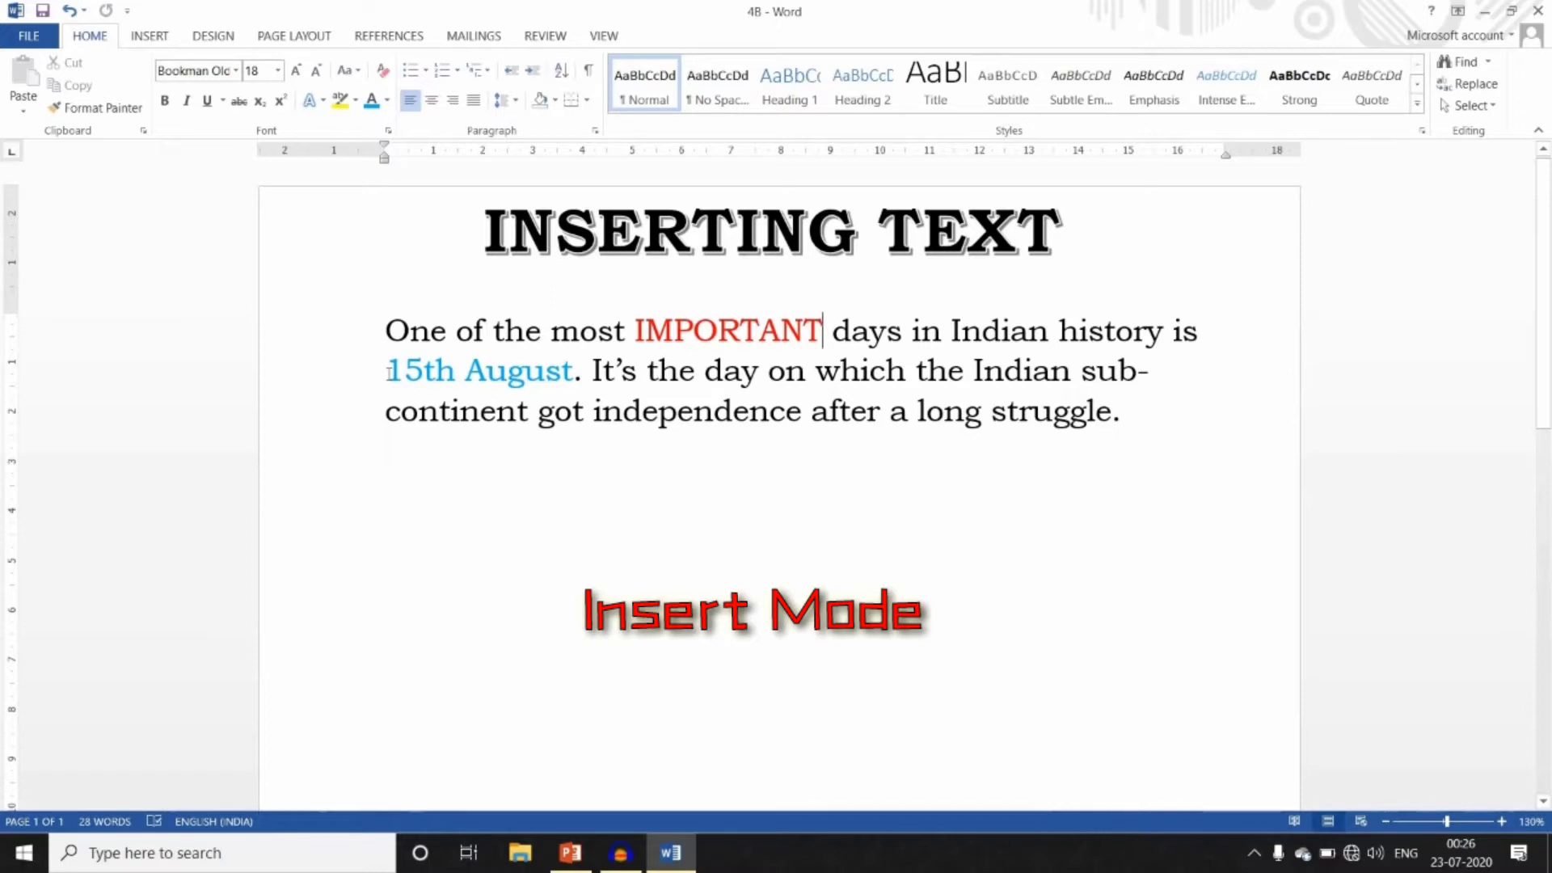
Insert "INDEPENDENCE DAY," directly before "15th August" in the paragraph
click(389, 370)
text(INDEPEN)
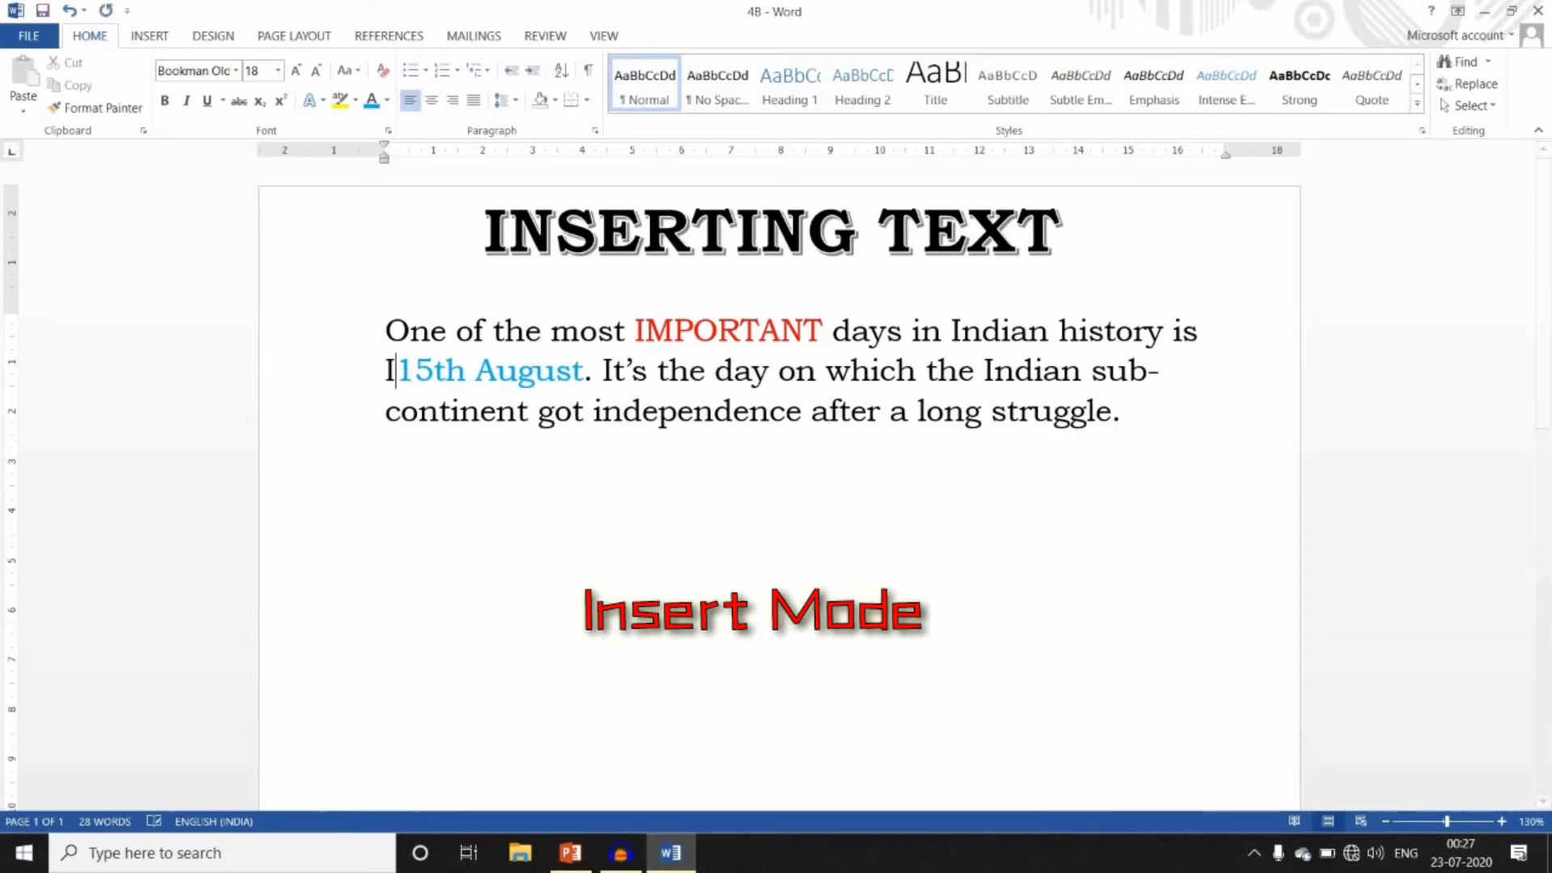
text(DENCE D)
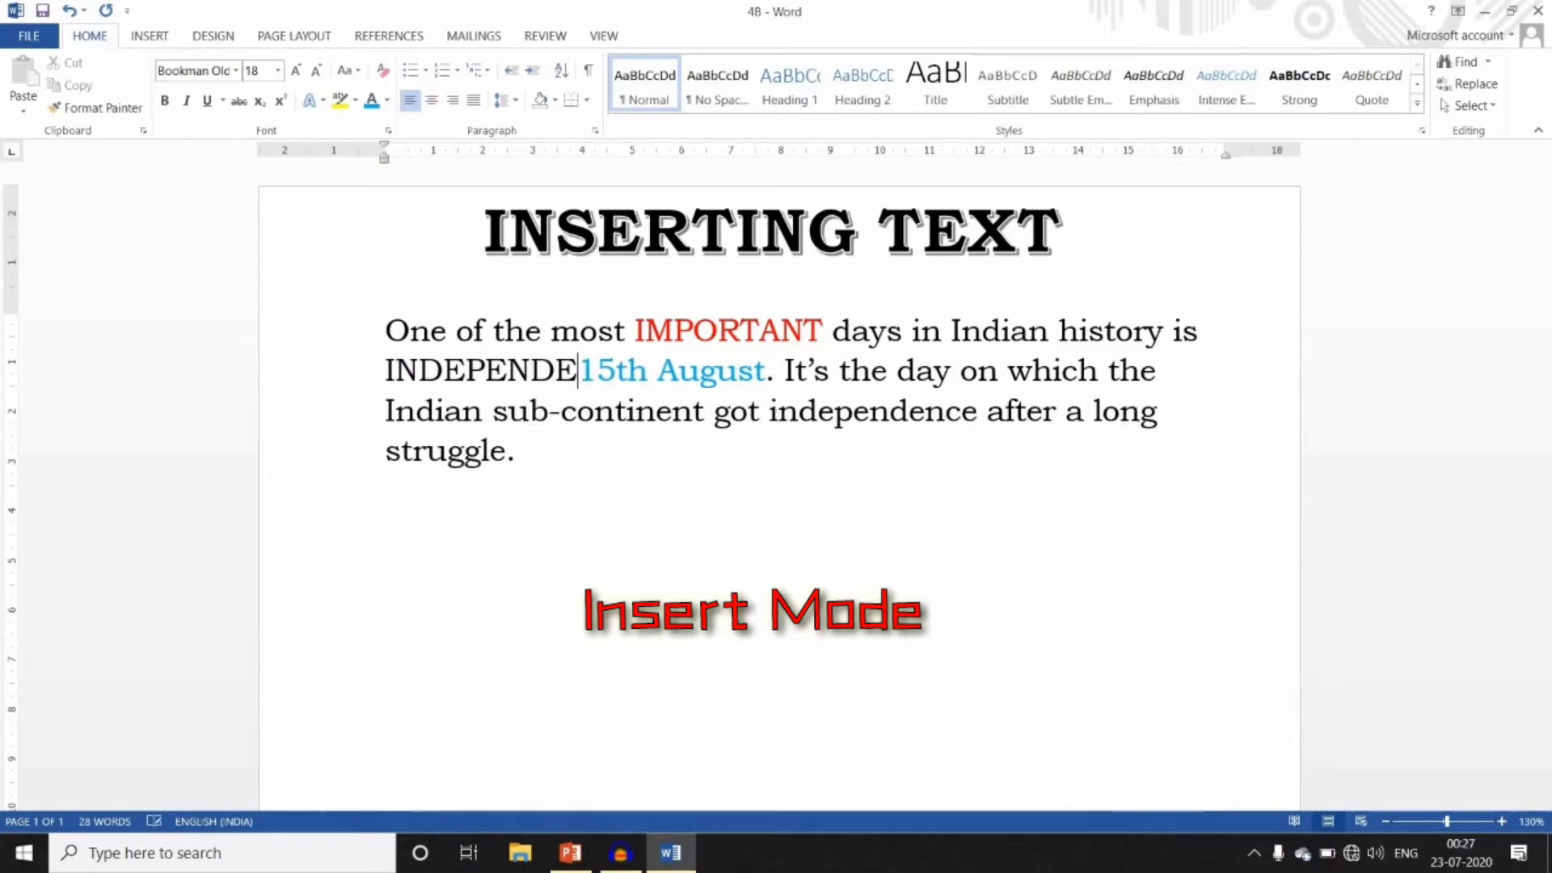
text(AT)
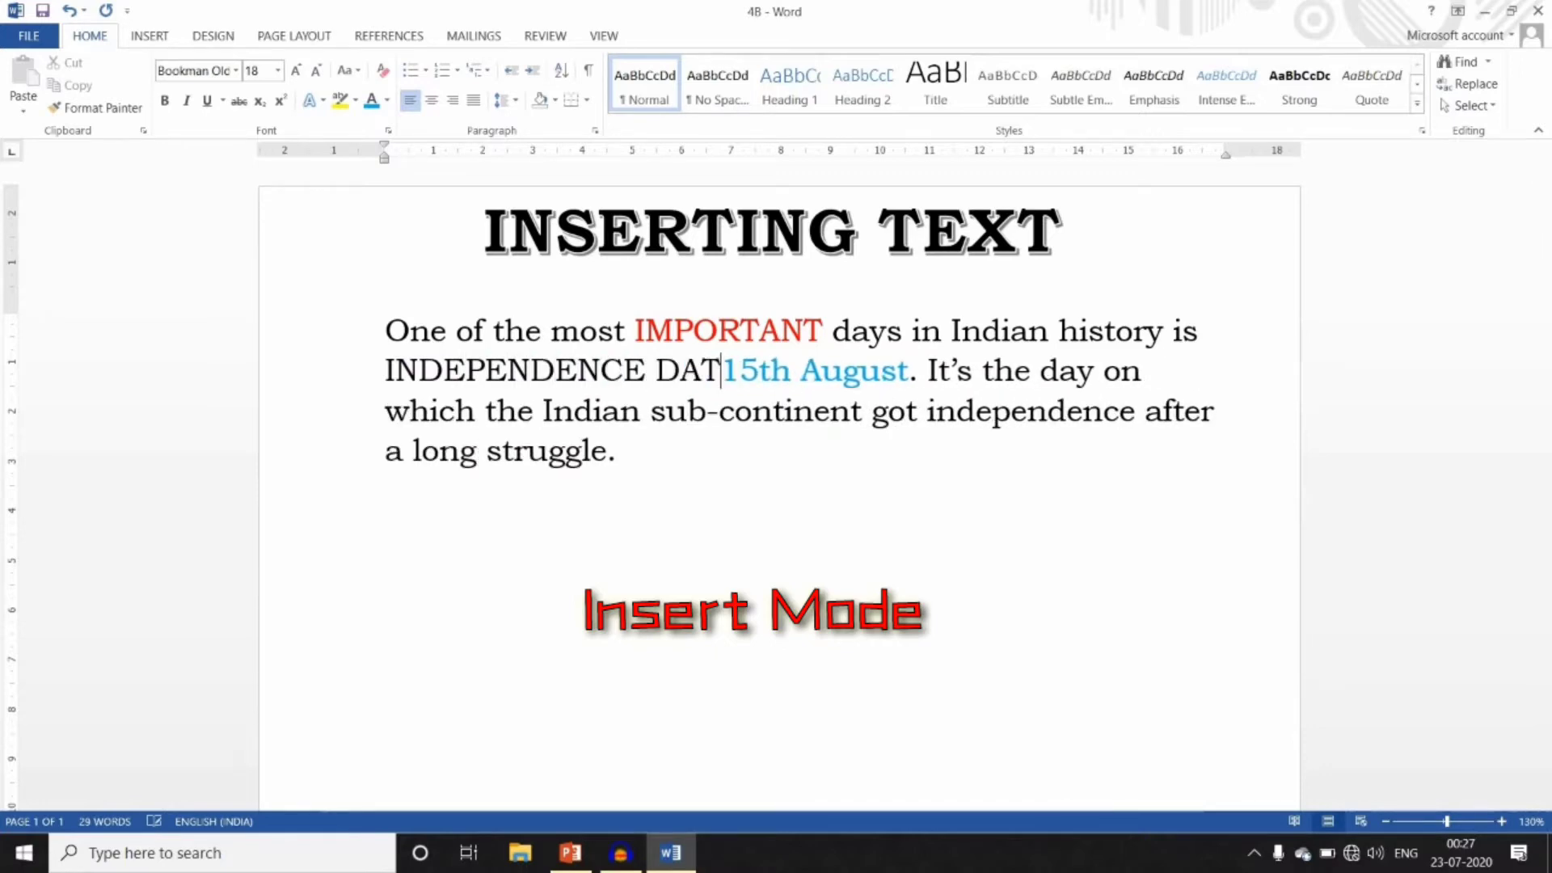
key(BackSpace)
text(Y,)
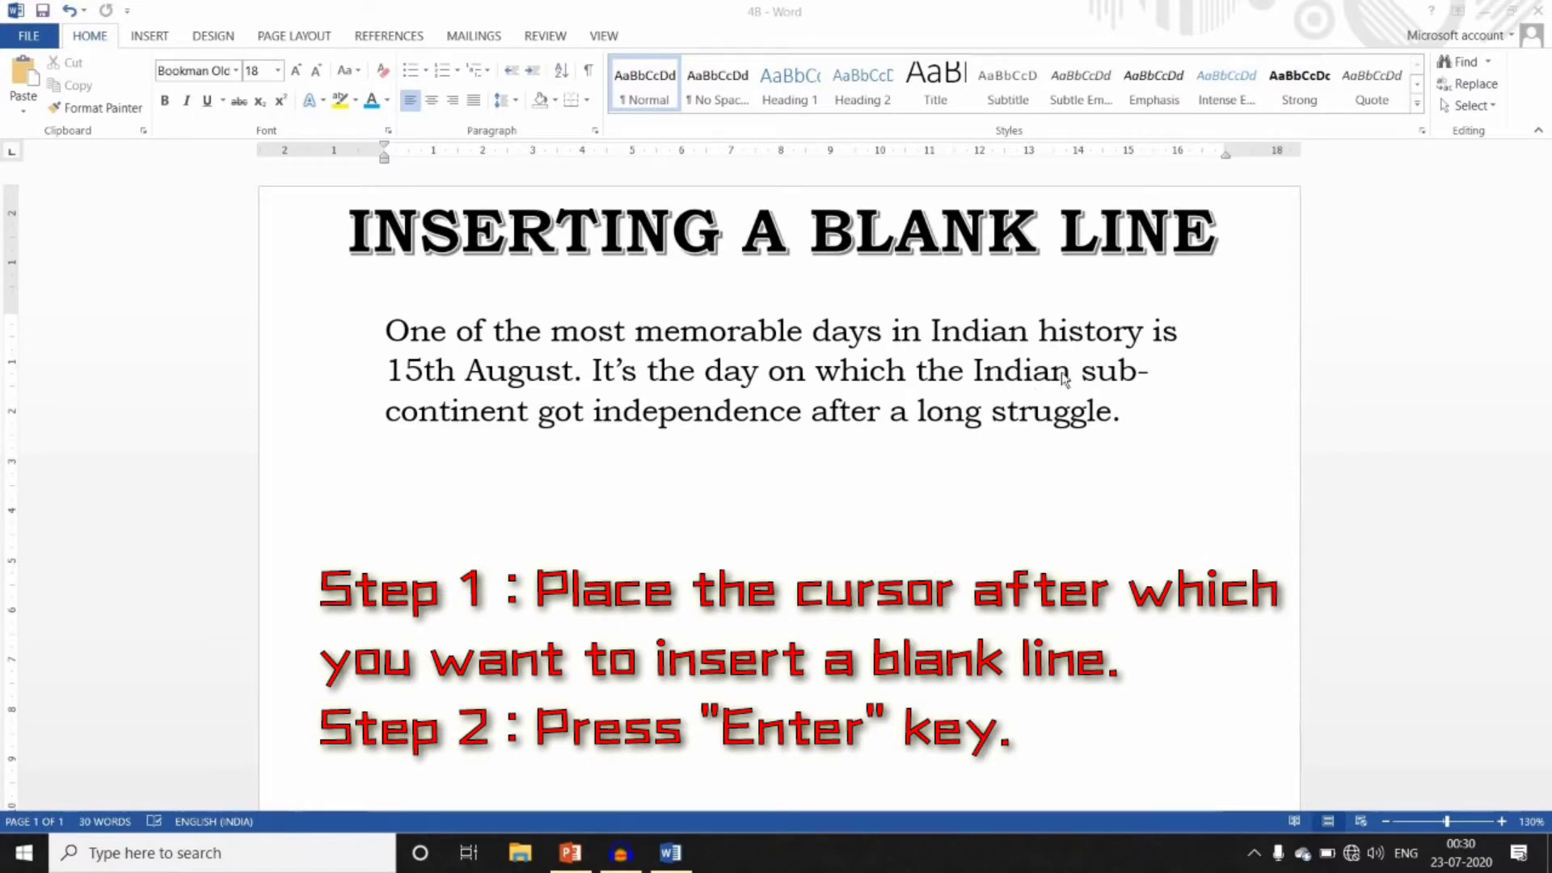
Break the paragraph after "the Indian" so that "sub-continent" starts a new line, and highlight each of the two parts
key(alt+Tab)
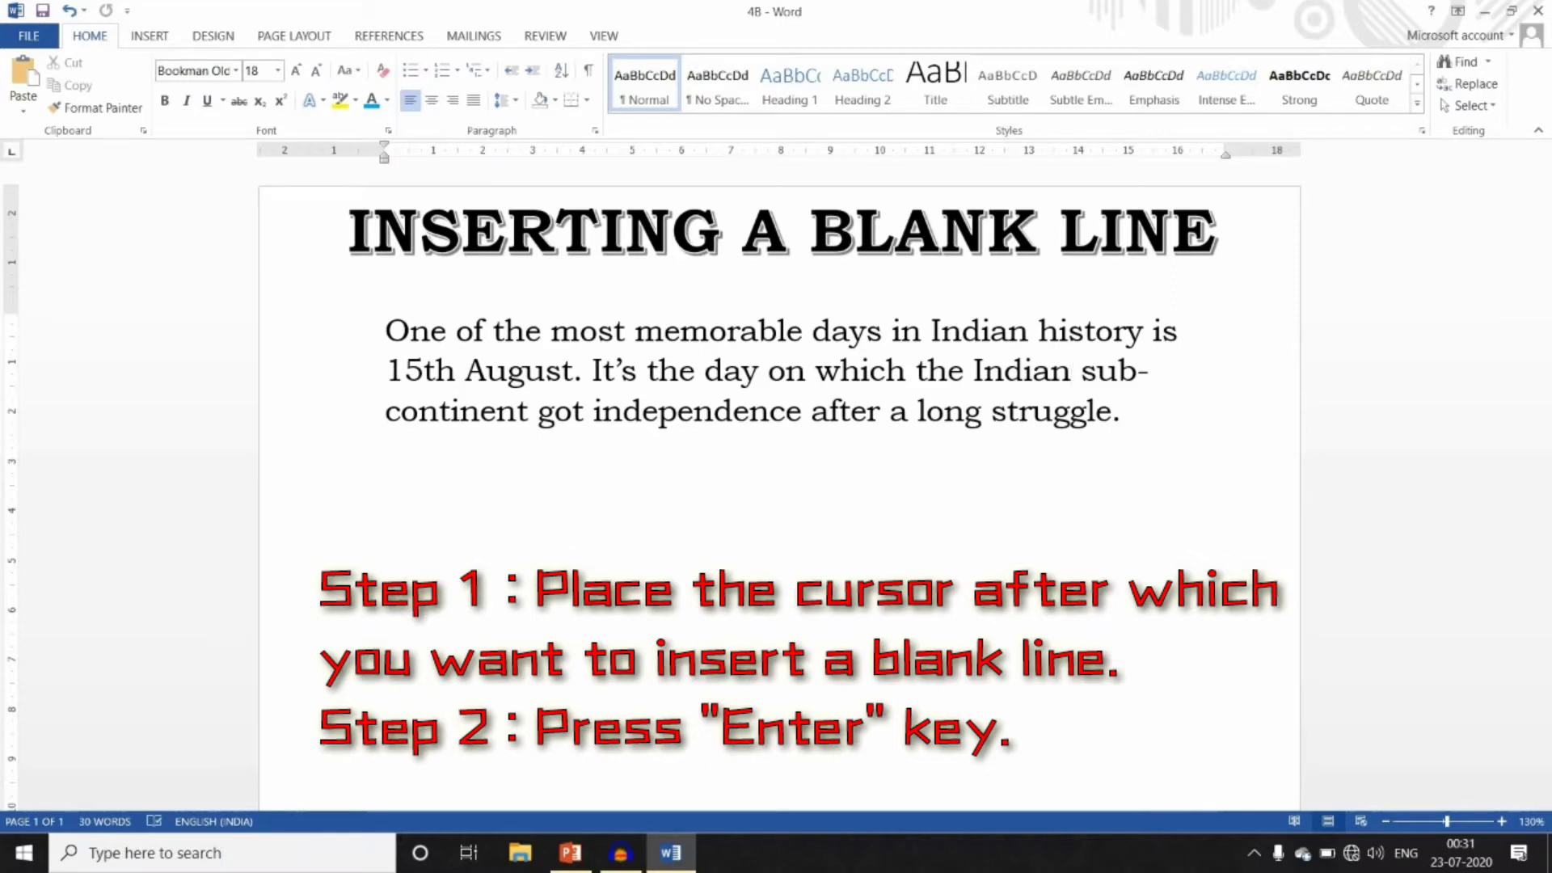
key(Return)
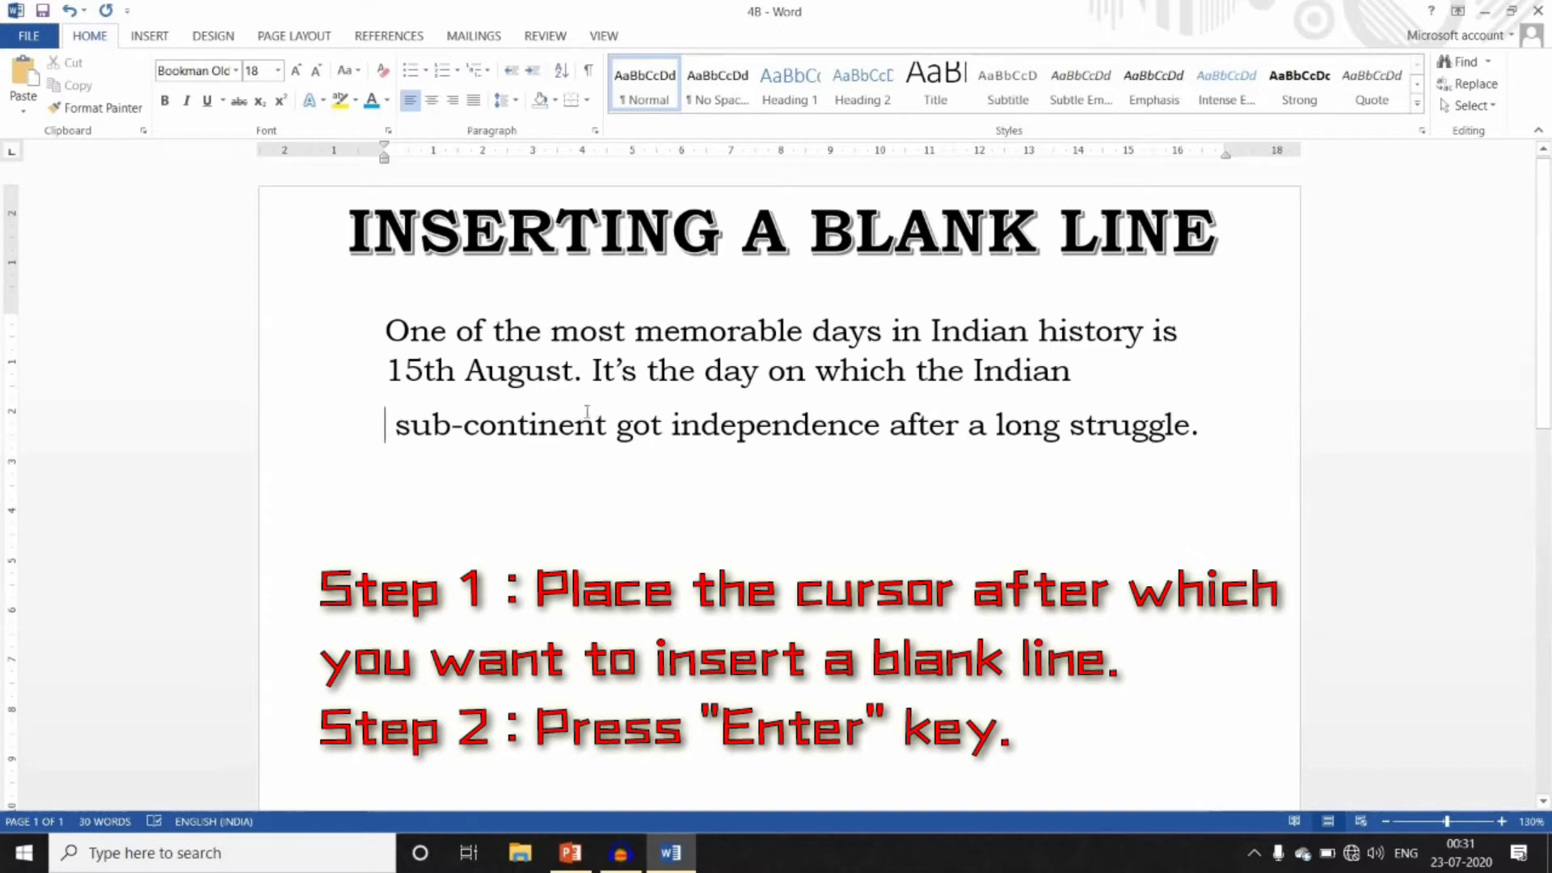
drag(387, 331, 1054, 371)
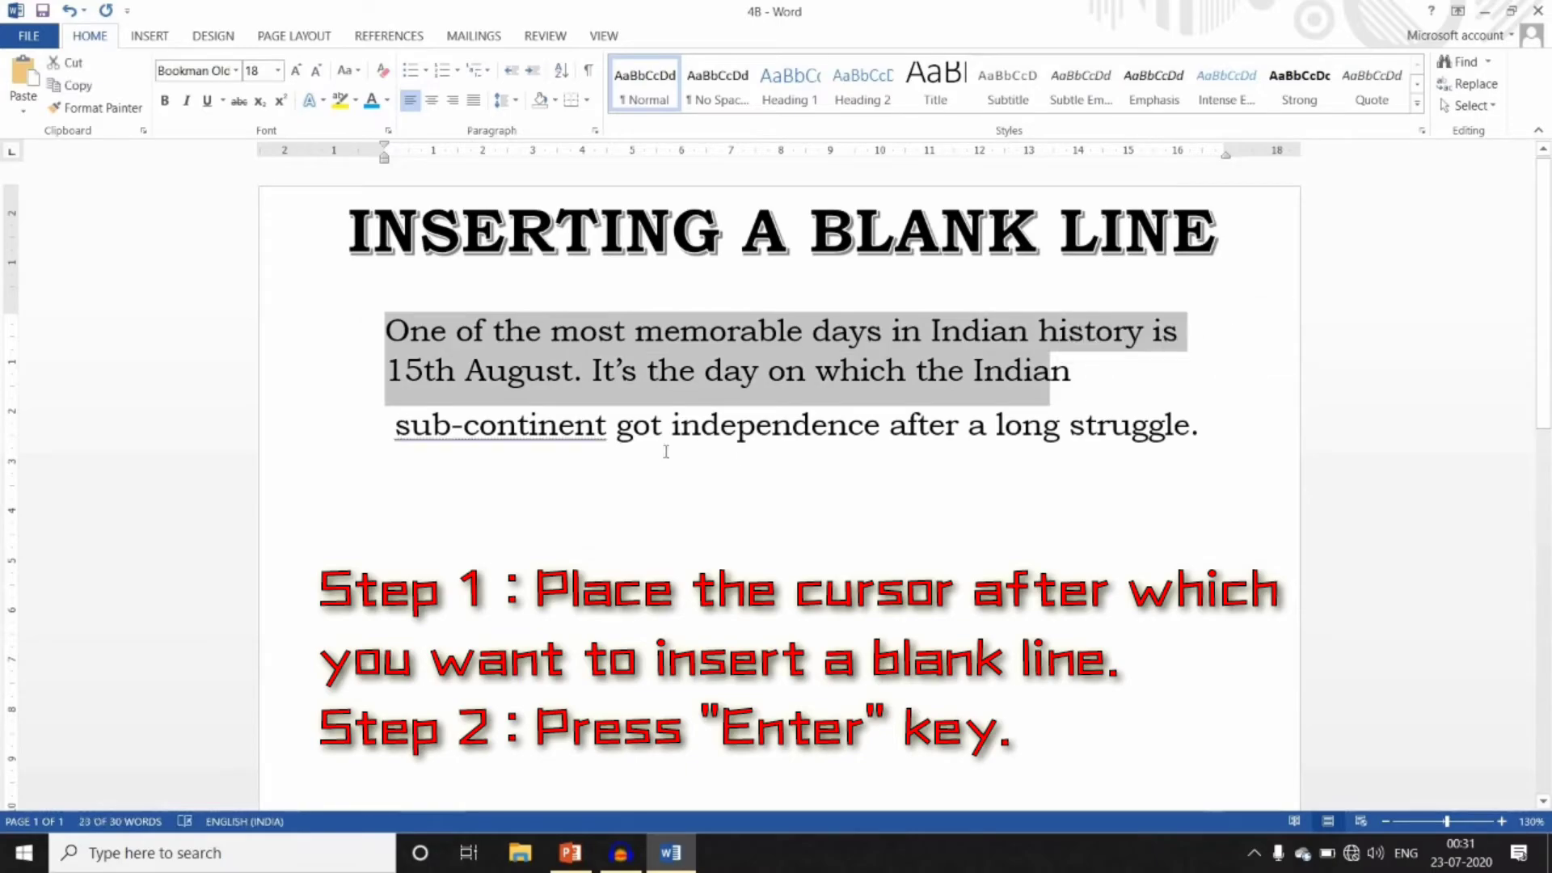
drag(396, 427, 783, 467)
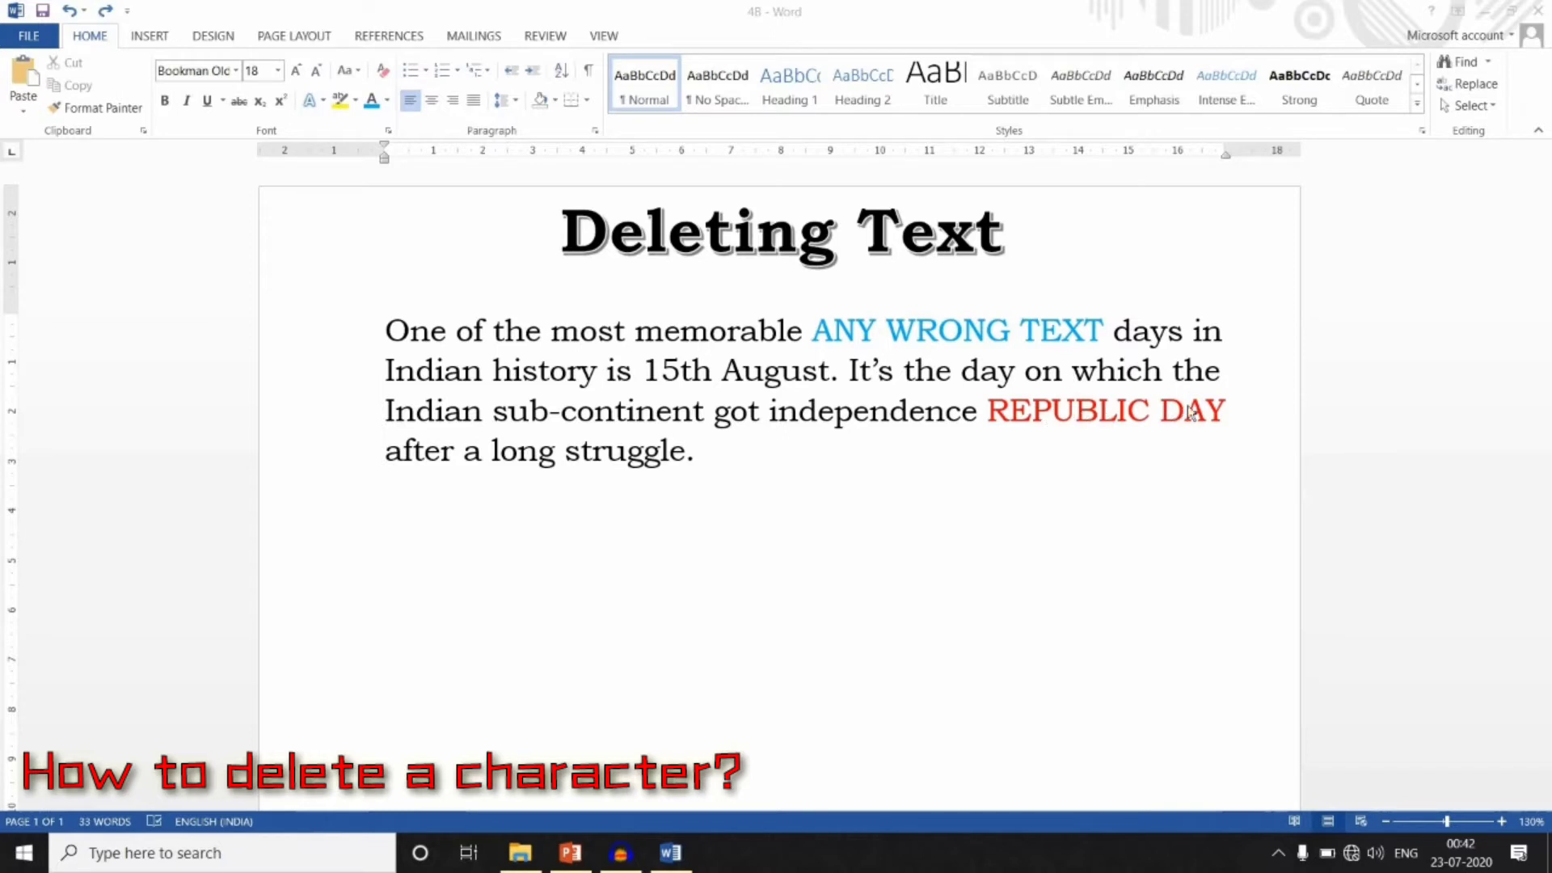
Erase the red "REPUBLIC DAY" backwards from its end, character by character, leaving only "RE"
click(1227, 412)
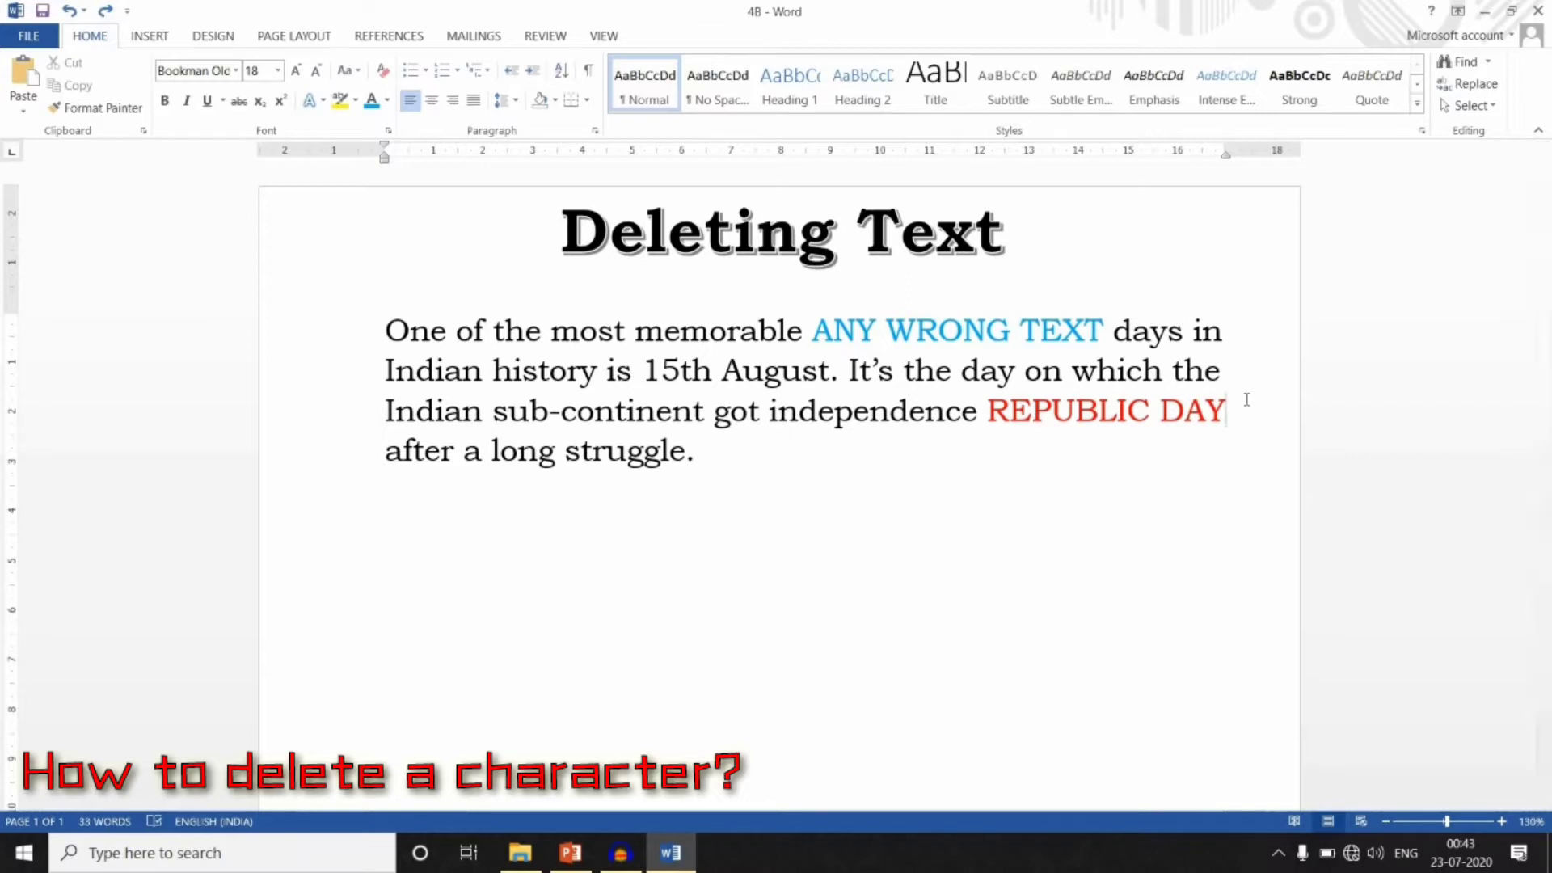
key(BackSpace)
key(BackSpace)
key(BackSpace)
key(BackSpace)
key(BackSpace)
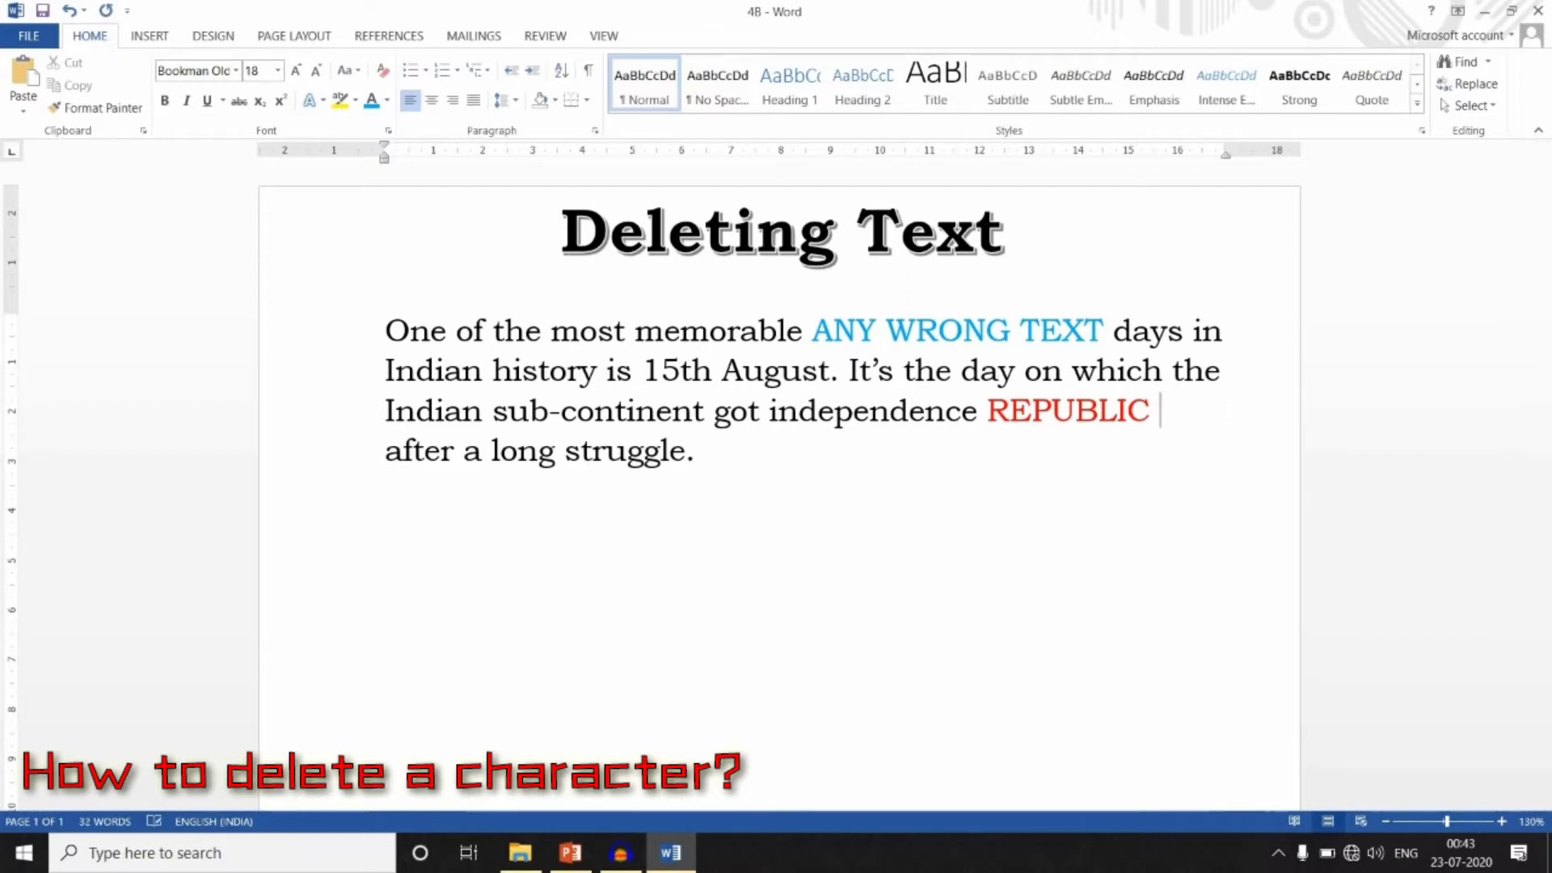
key(BackSpace)
key(BackSpace)
key(BackSpace)
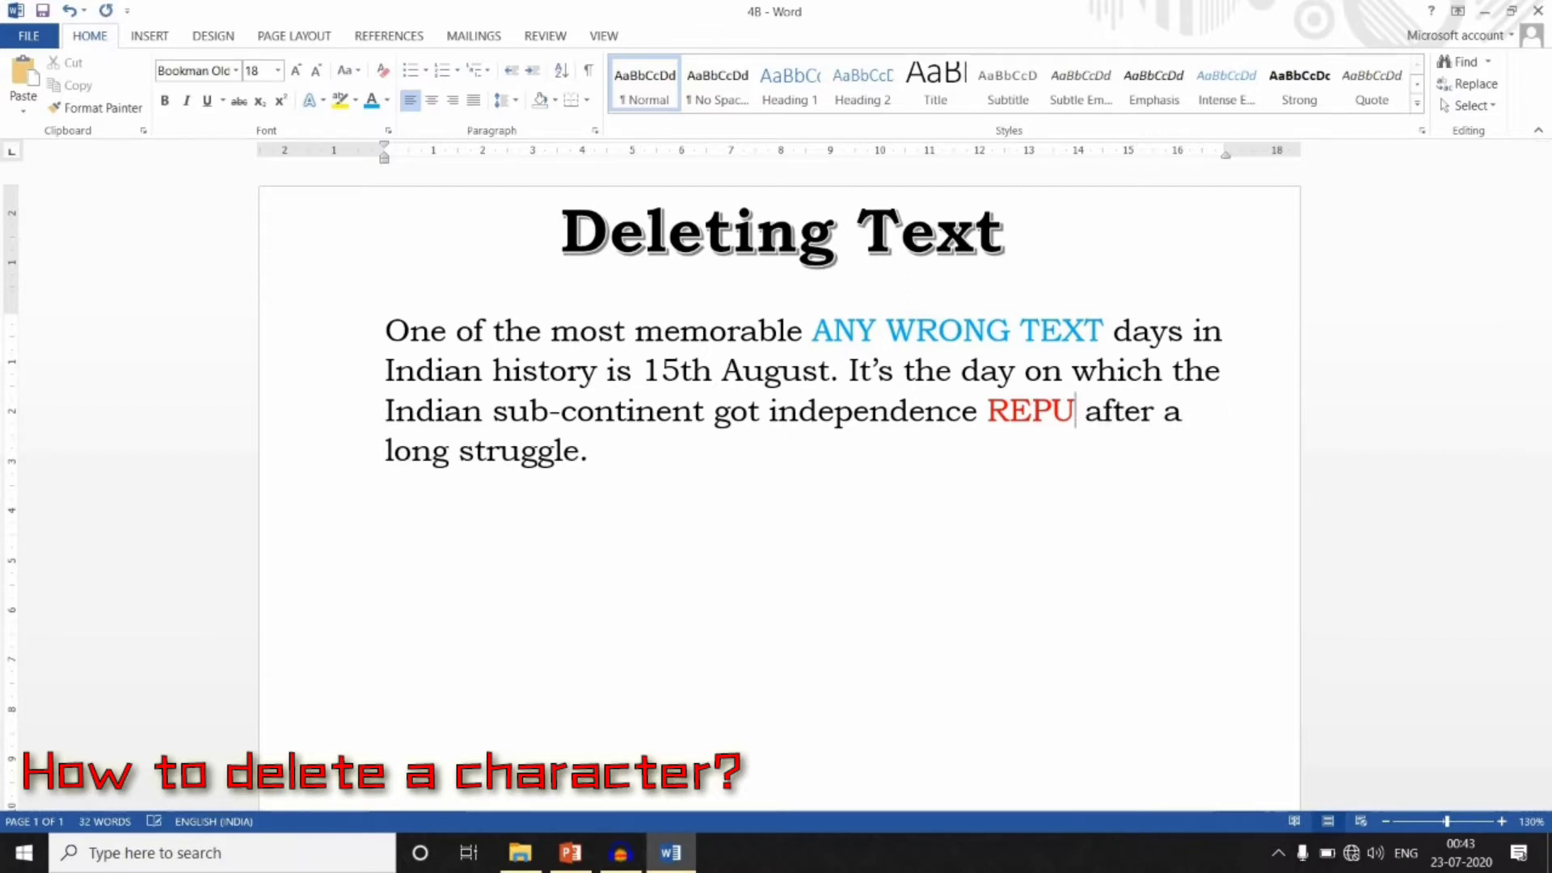
key(BackSpace)
key(BackSpace)
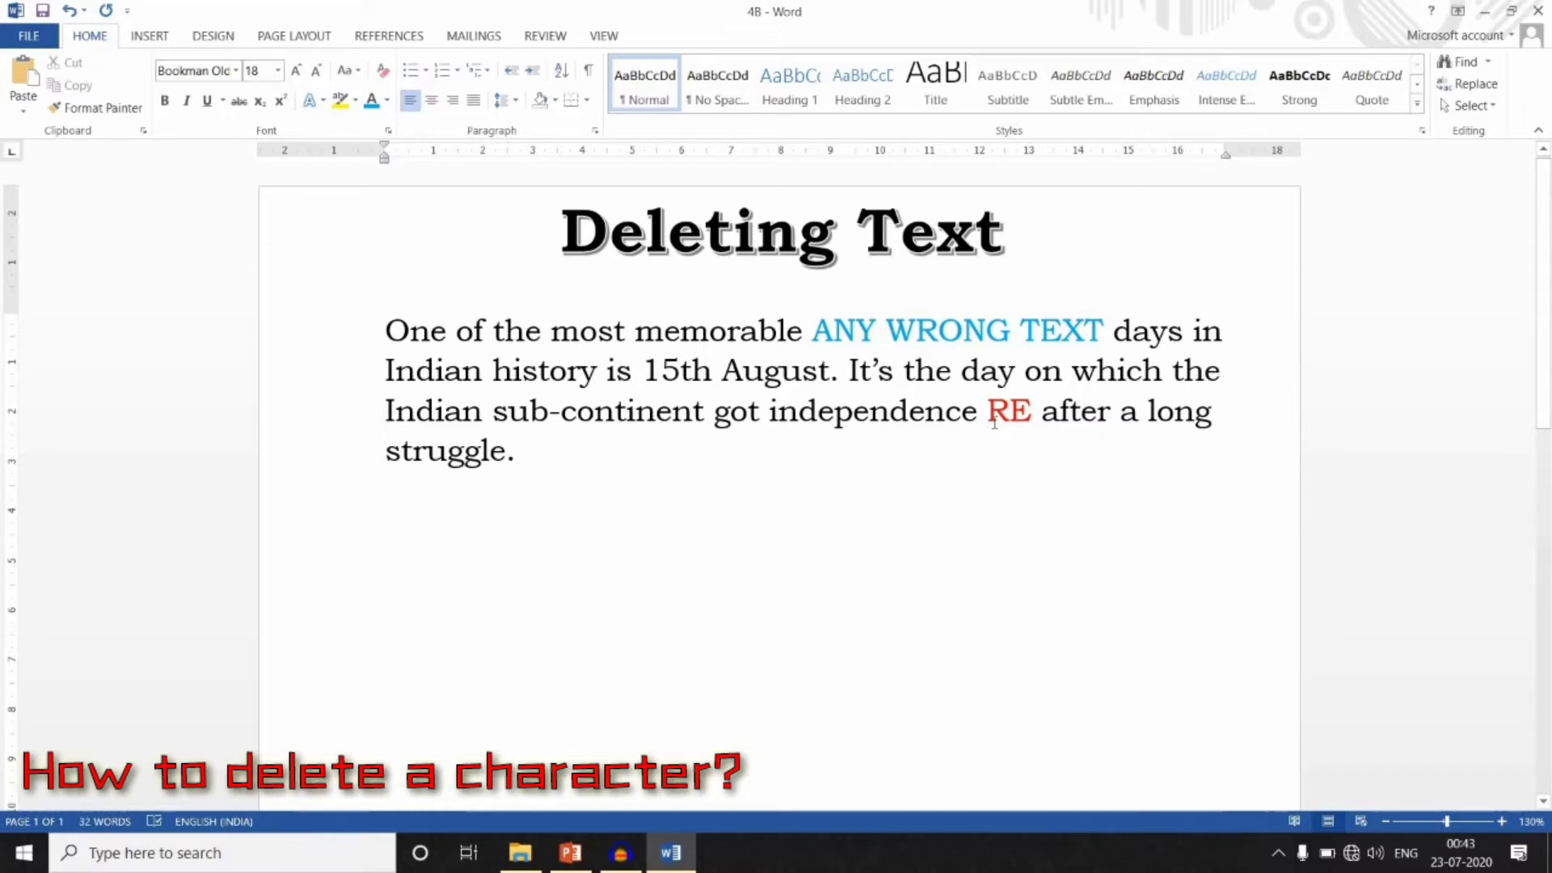
Erase the remaining red "RE" forwards from its start, up to the word "after"
key(Delete)
key(Delete)
key(Delete)
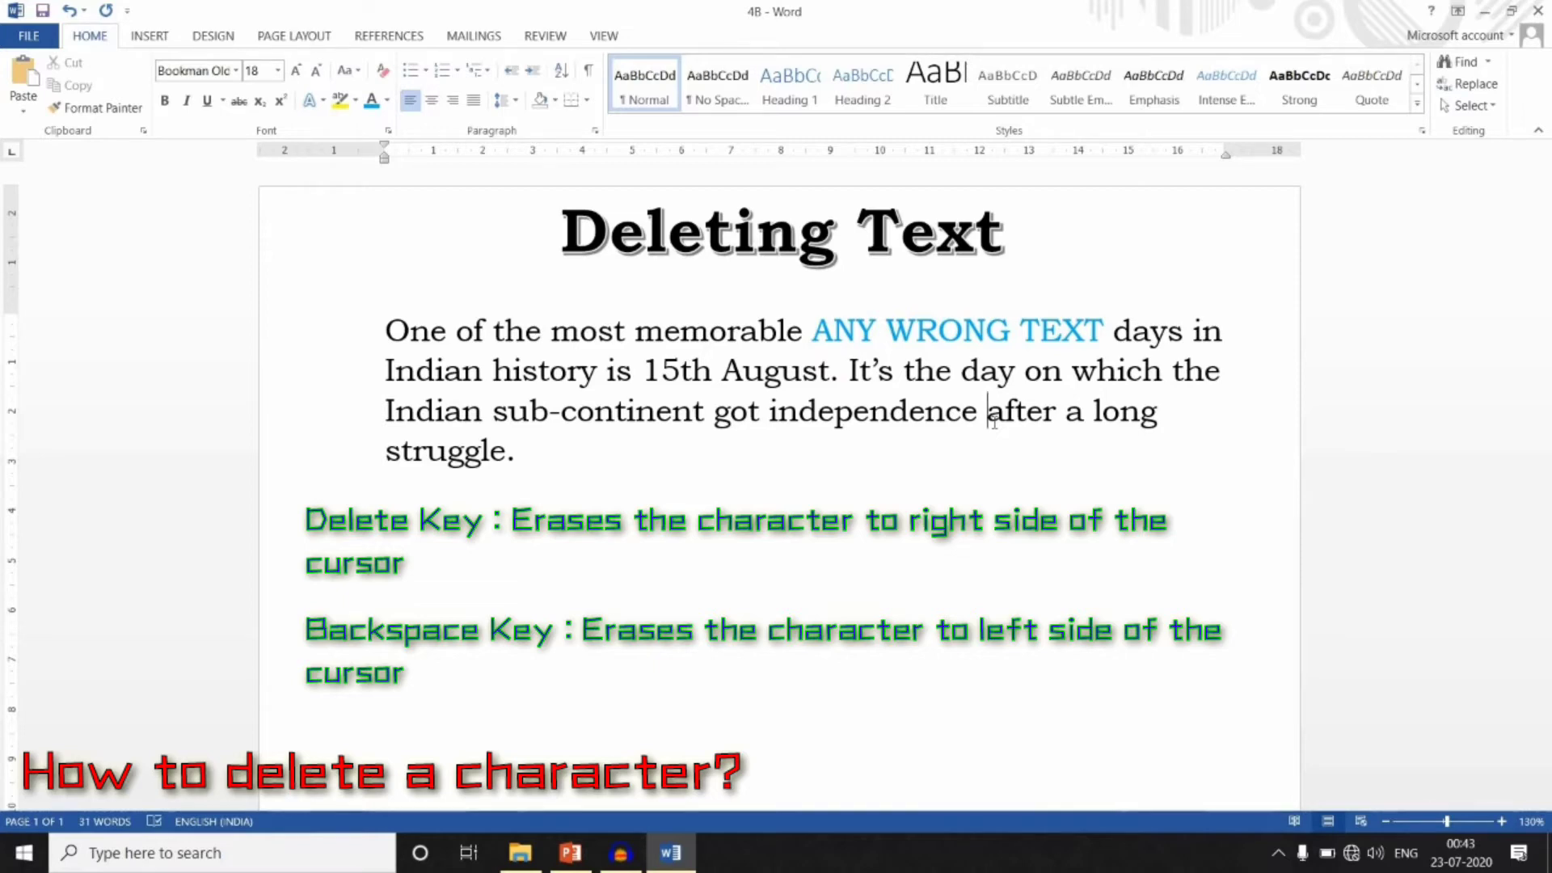
click(994, 422)
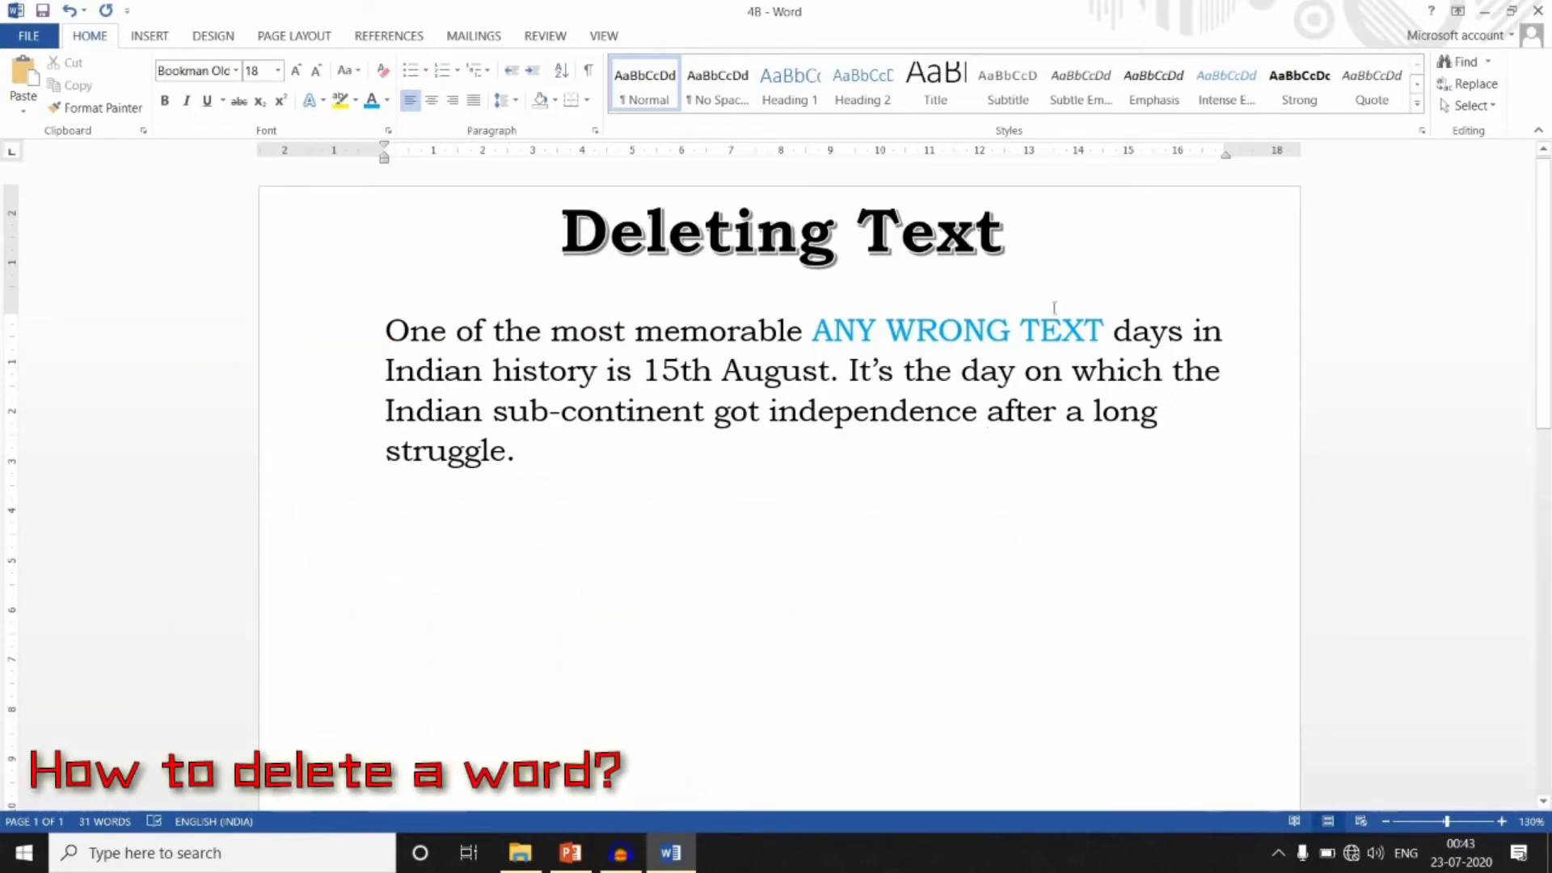
Delete the whole words "WRONG" and "TEXT" from the blue phrase, one word at a time
click(1010, 330)
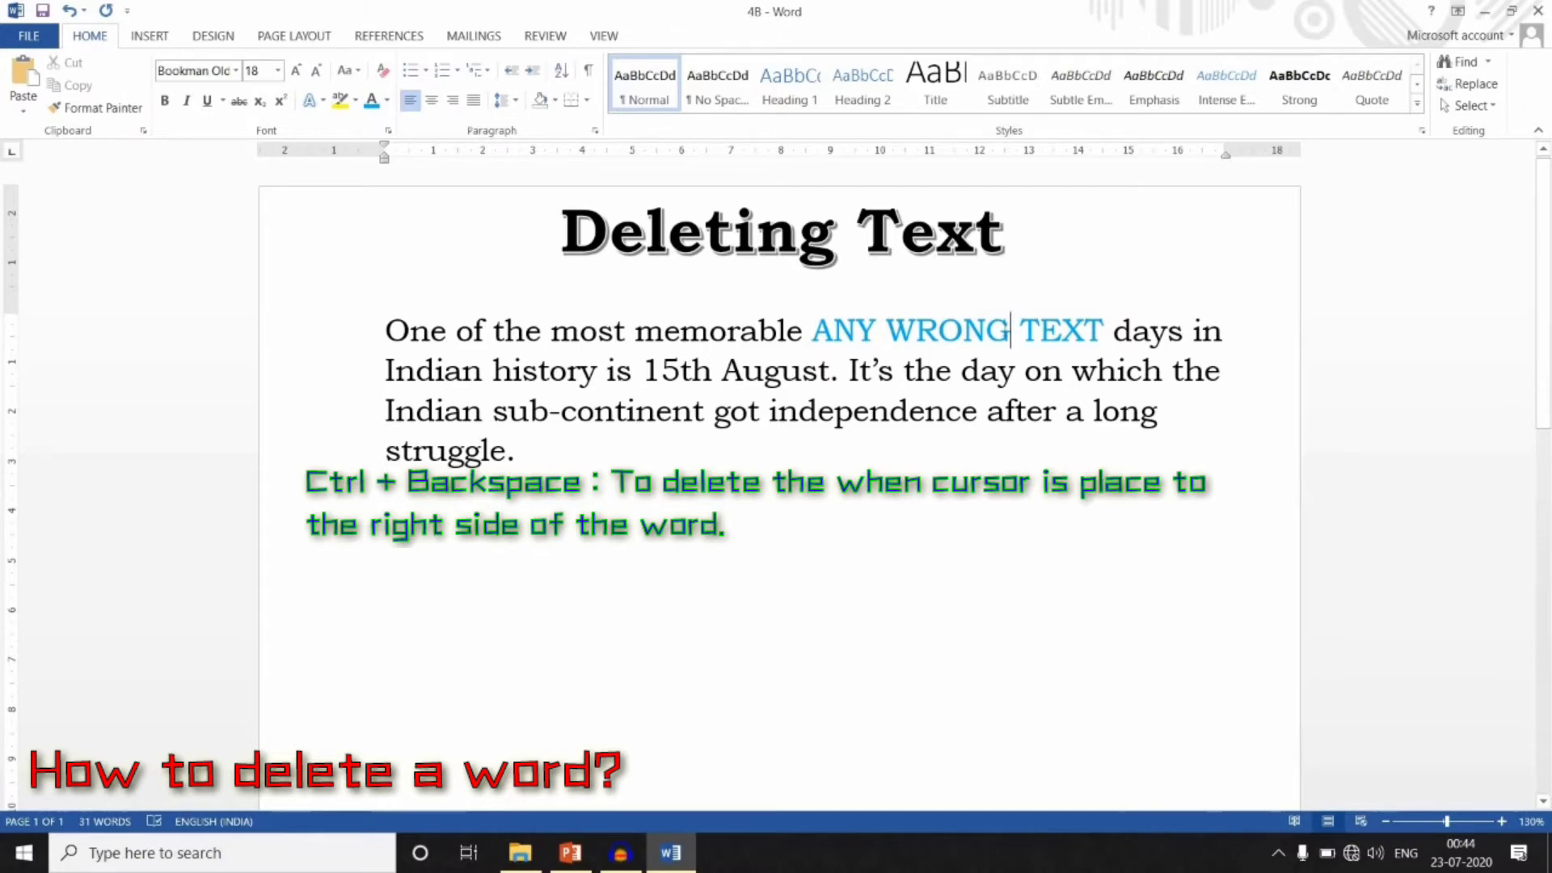
key(ctrl+BackSpace)
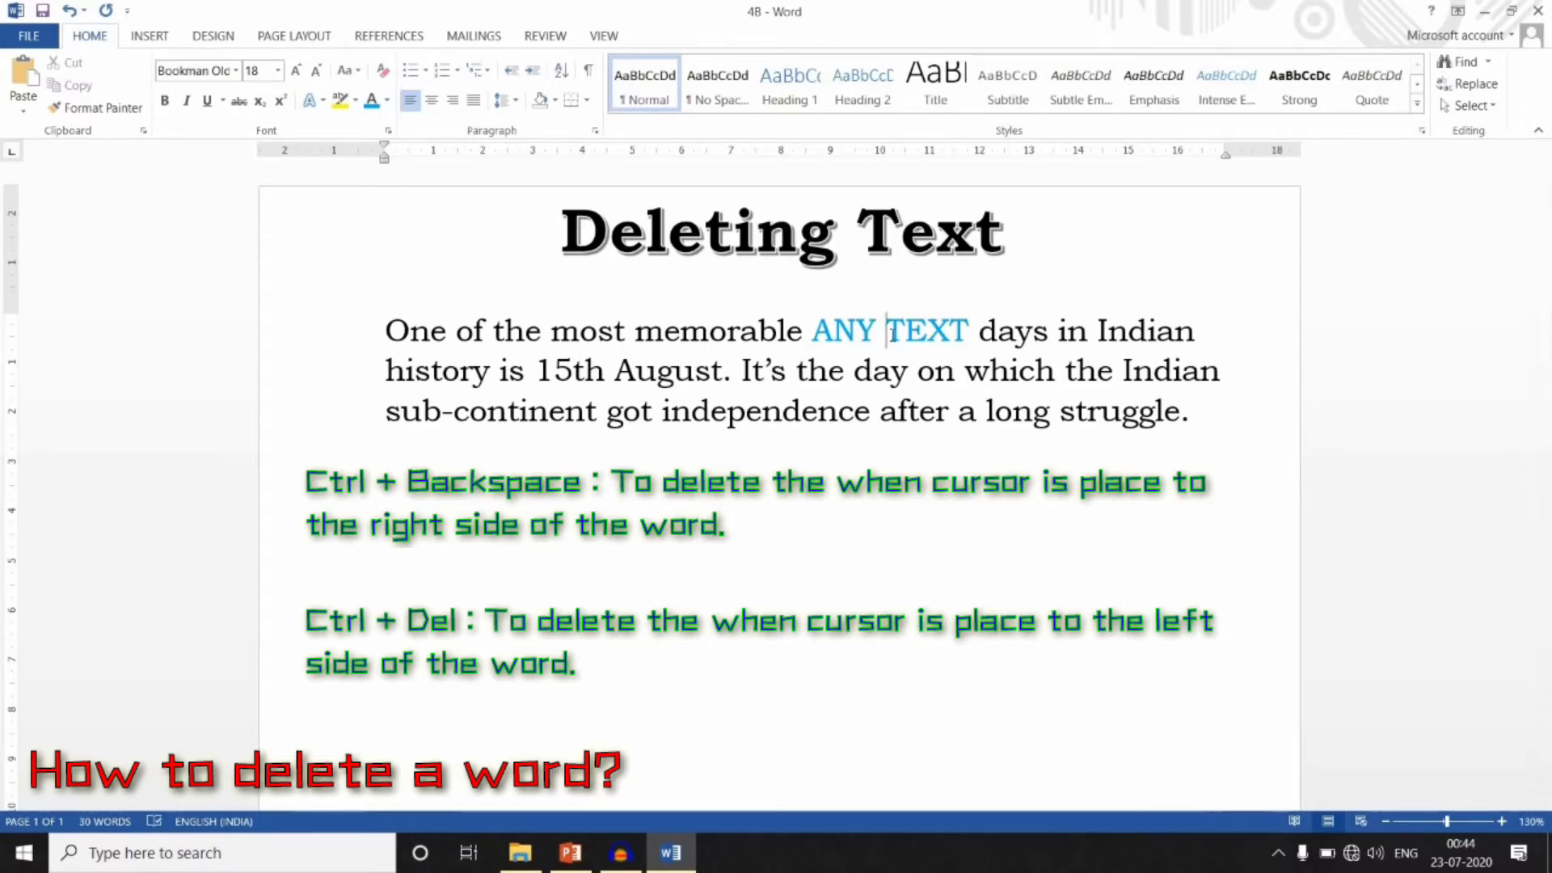
key(ctrl+Delete)
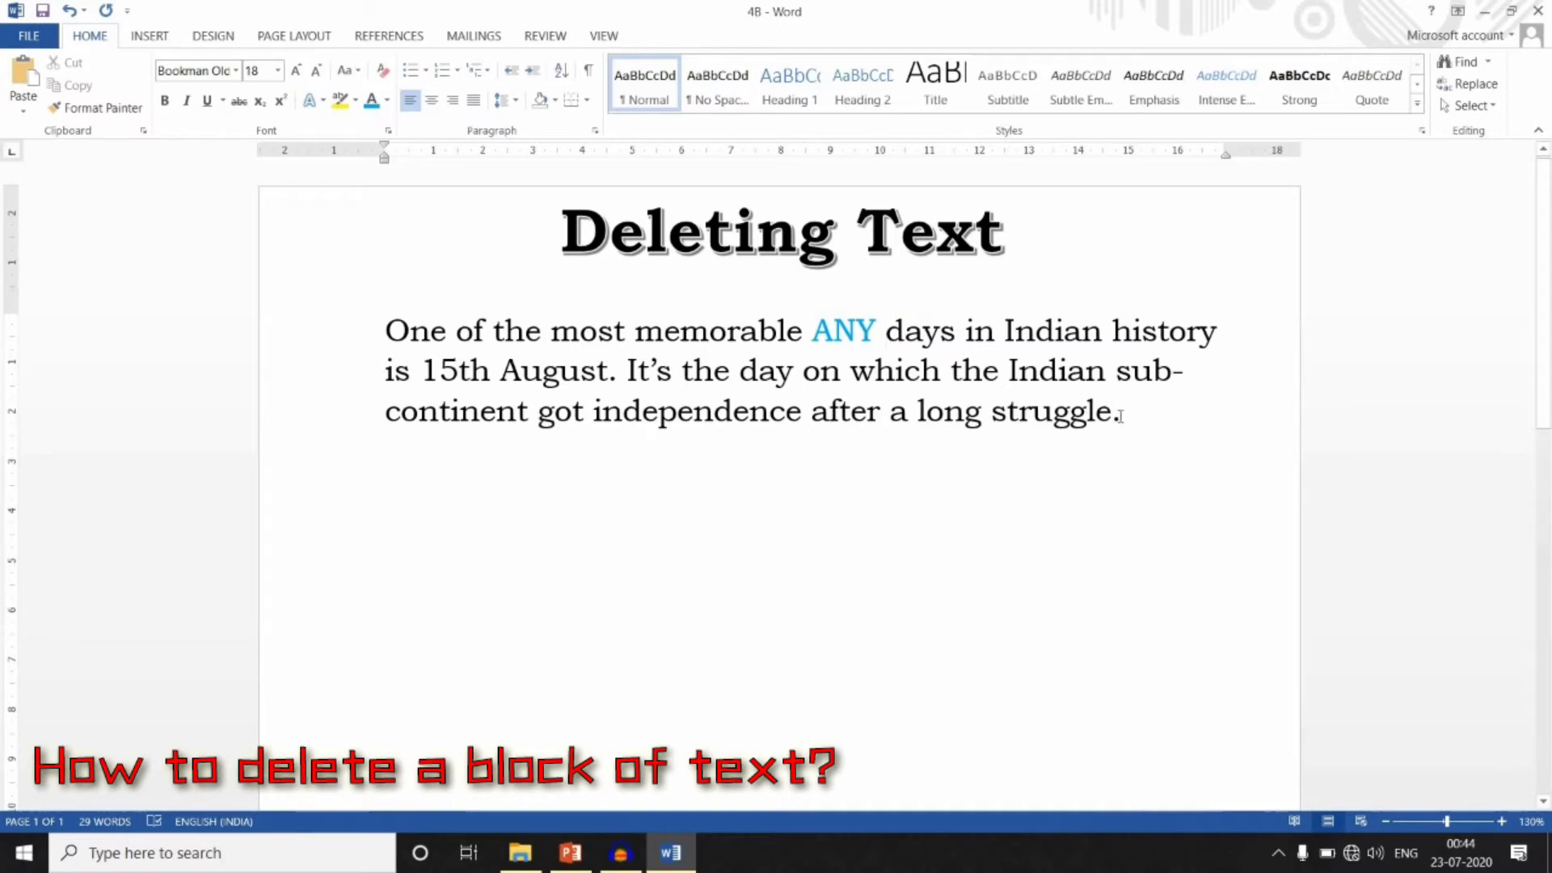
Delete the block of text from "It's the day on which" to the end of the paragraph
drag(1125, 414, 994, 413)
drag(717, 385, 639, 375)
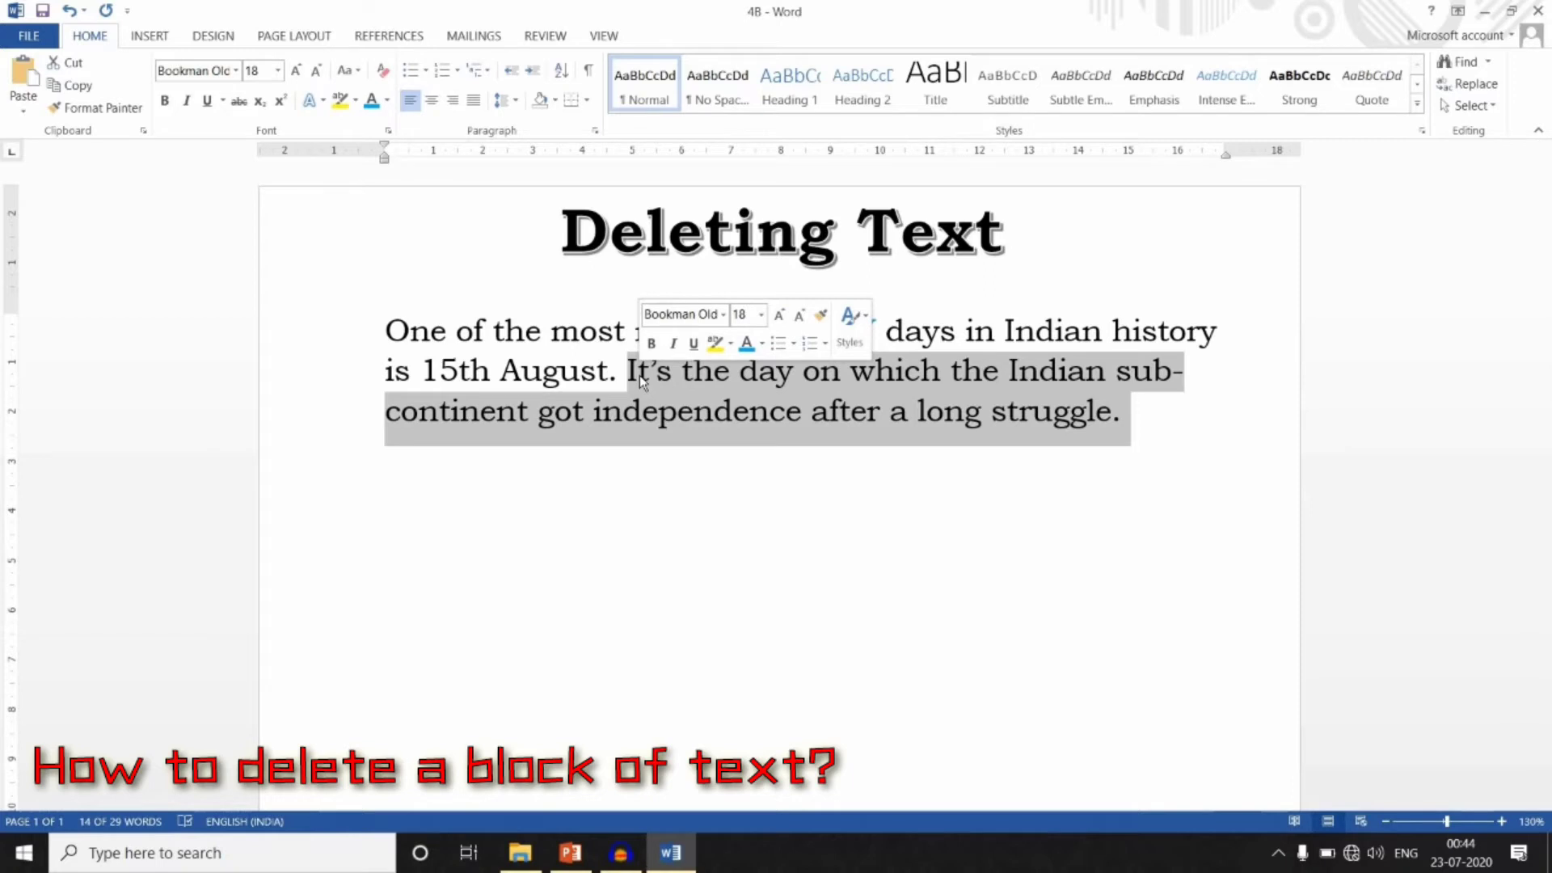
key(Delete)
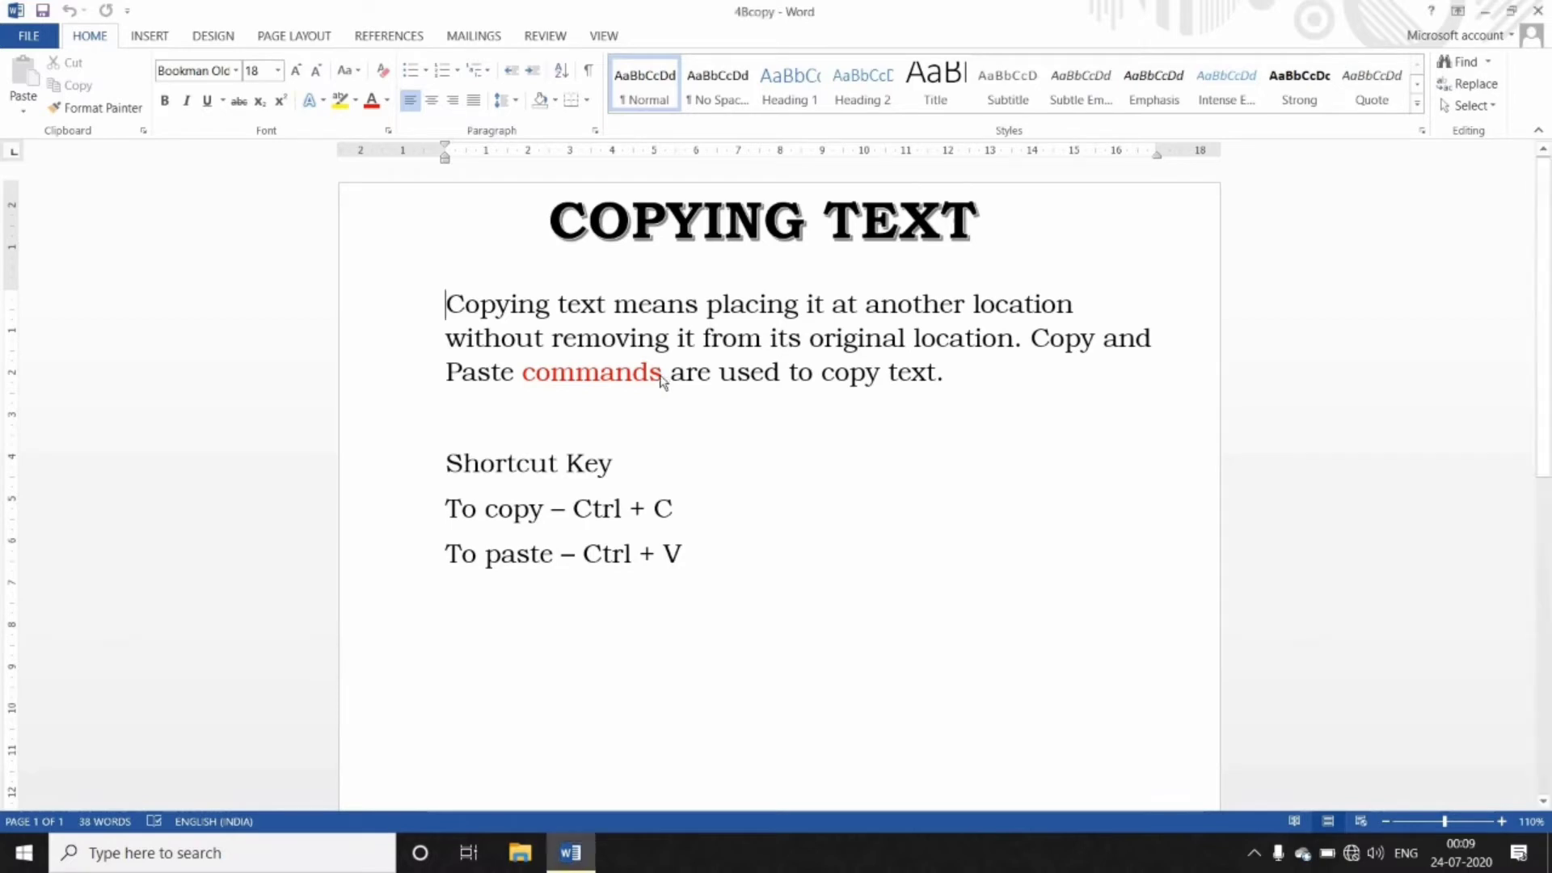
Copy the red word "commands" and paste it at the end of the paragraph, after "copy text."
drag(606, 383, 529, 380)
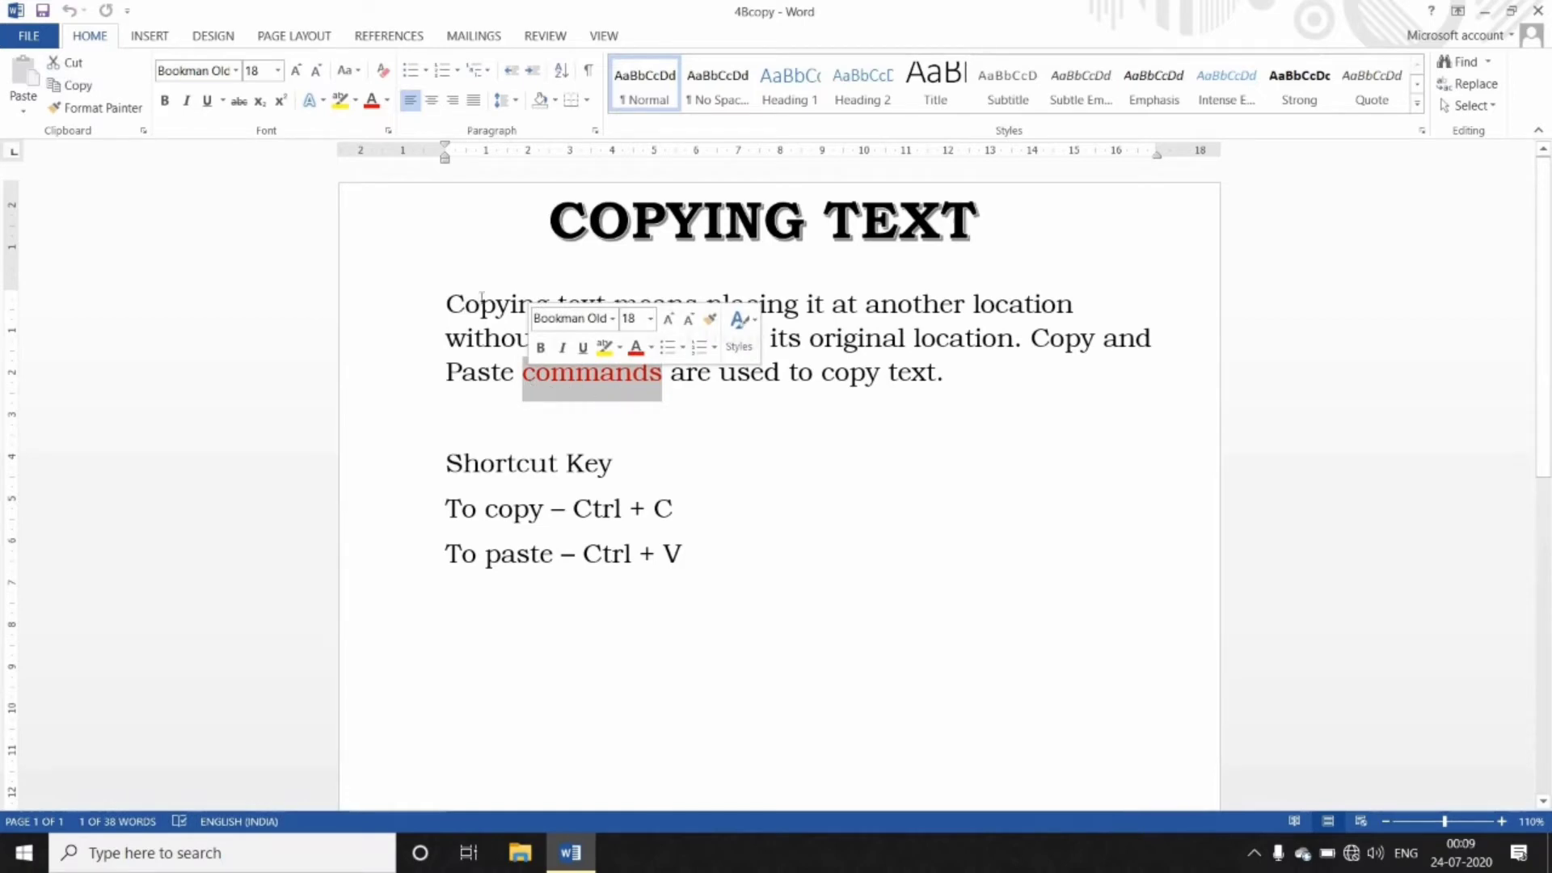
click(81, 92)
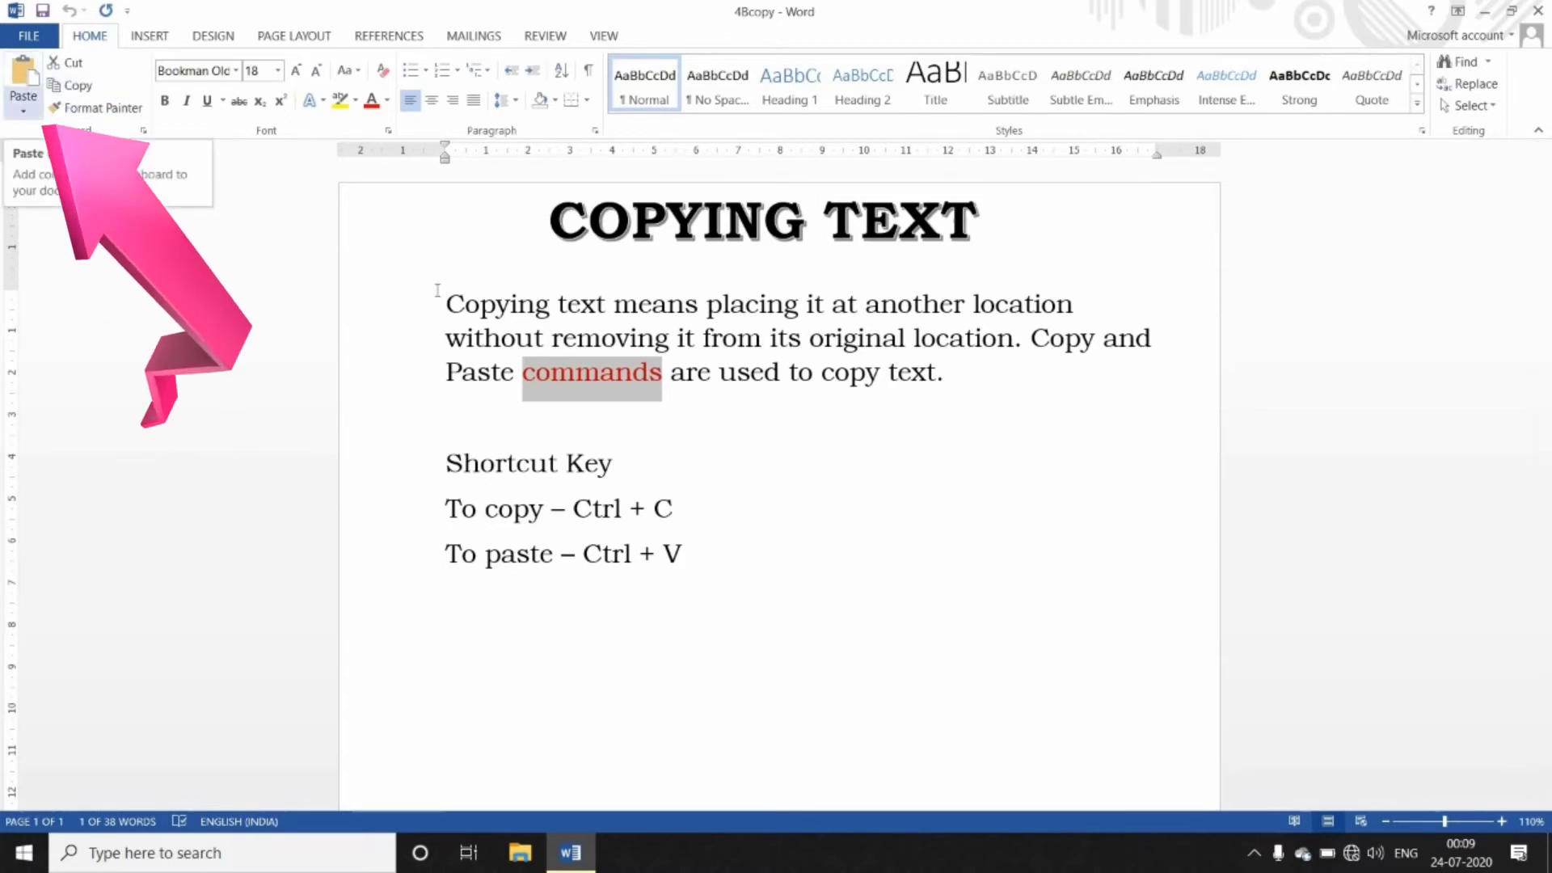
click(952, 376)
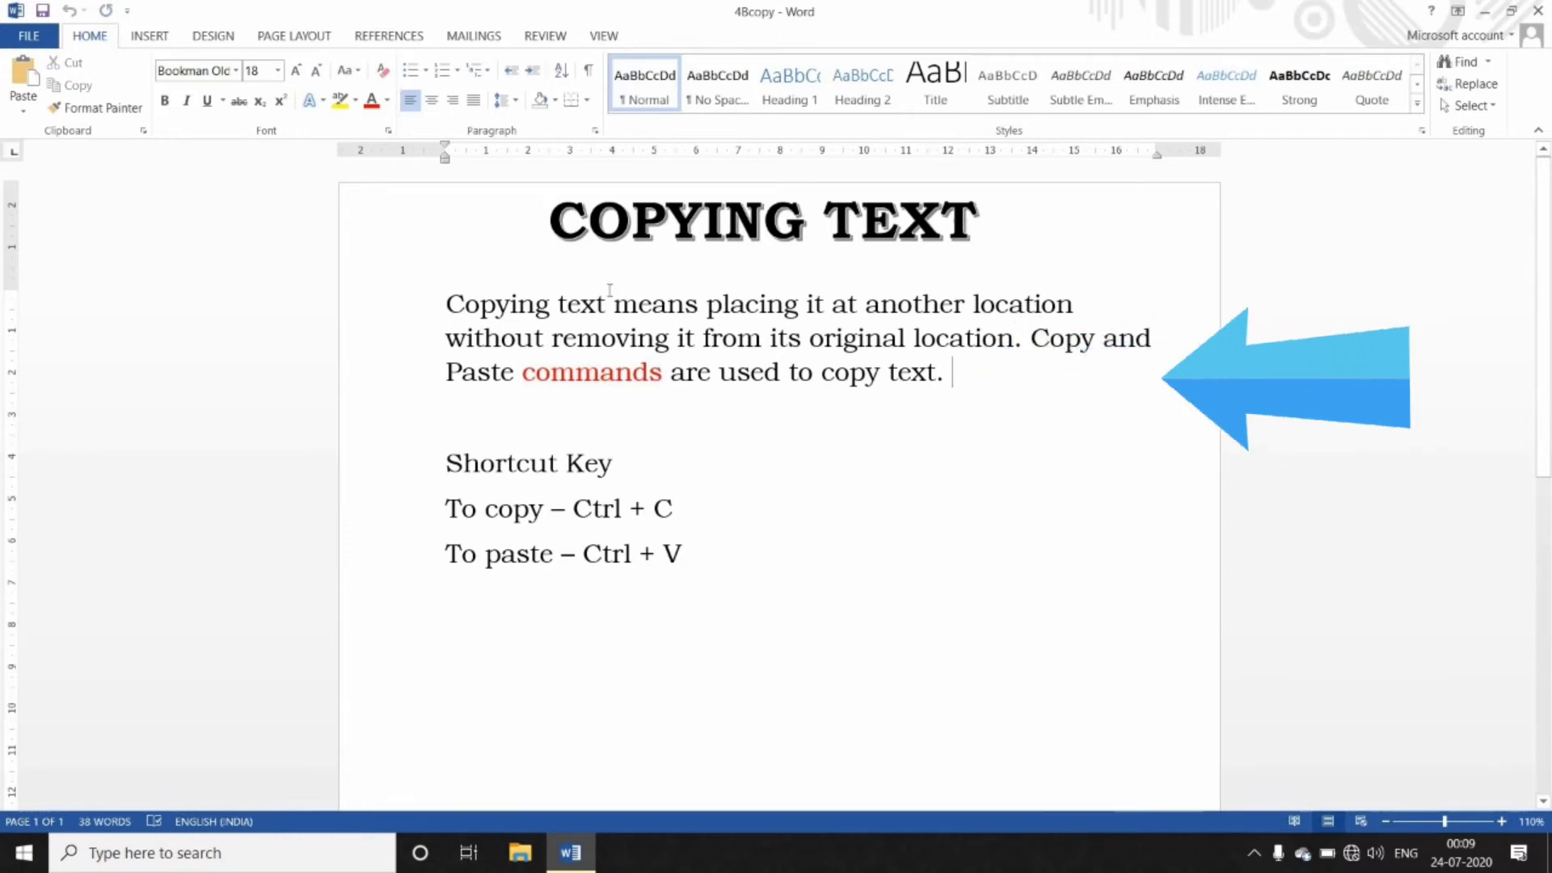
click(22, 78)
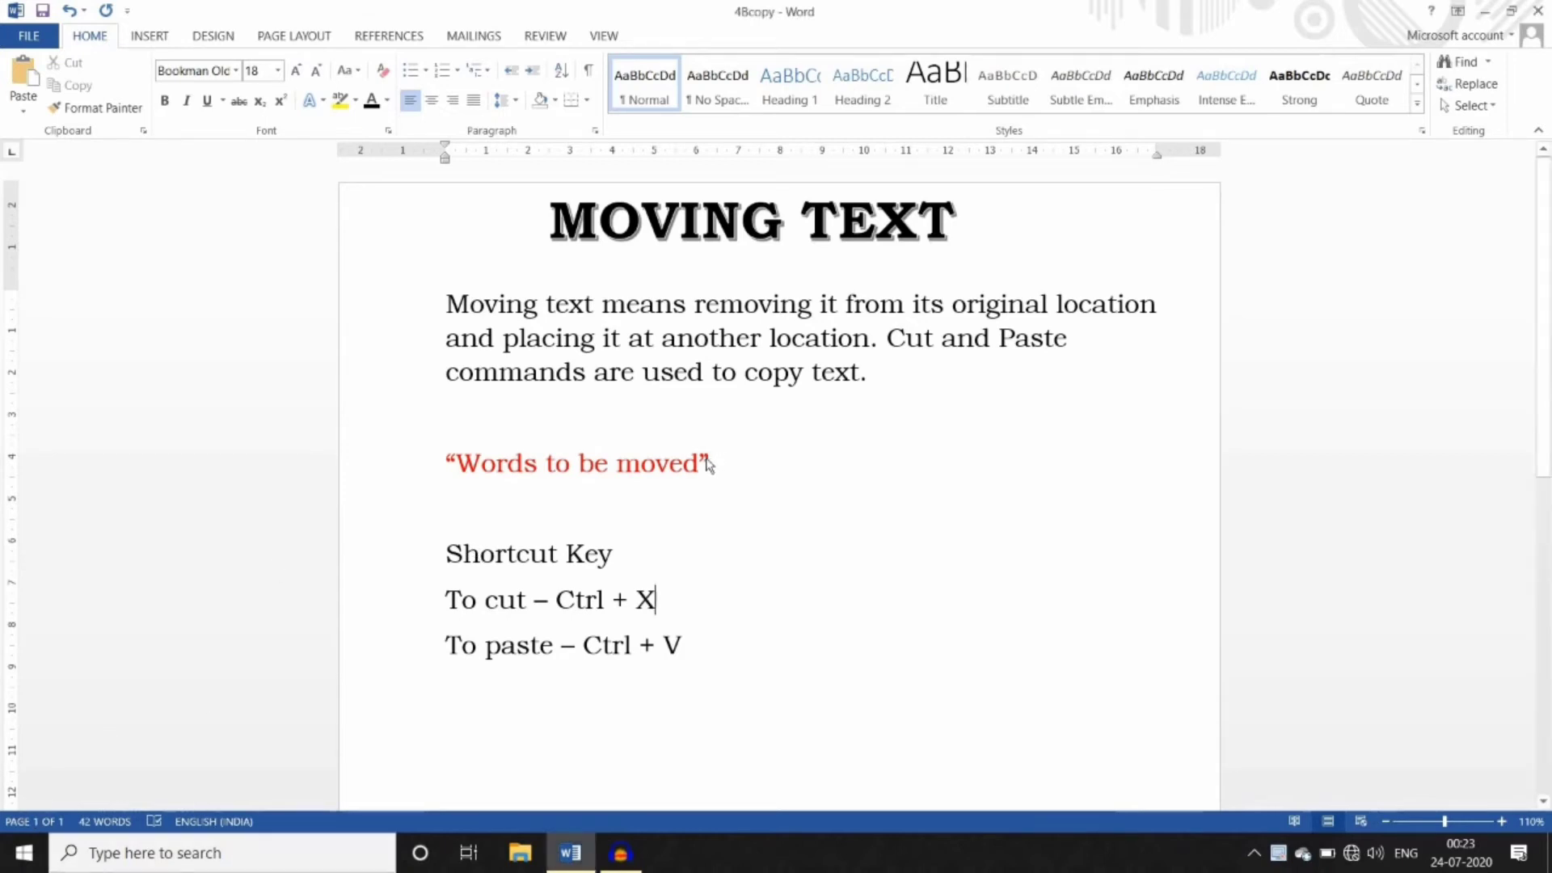
Move the red line "Words to be moved" into the paragraph before "Cut and Paste", and highlight it there
drag(708, 465, 450, 467)
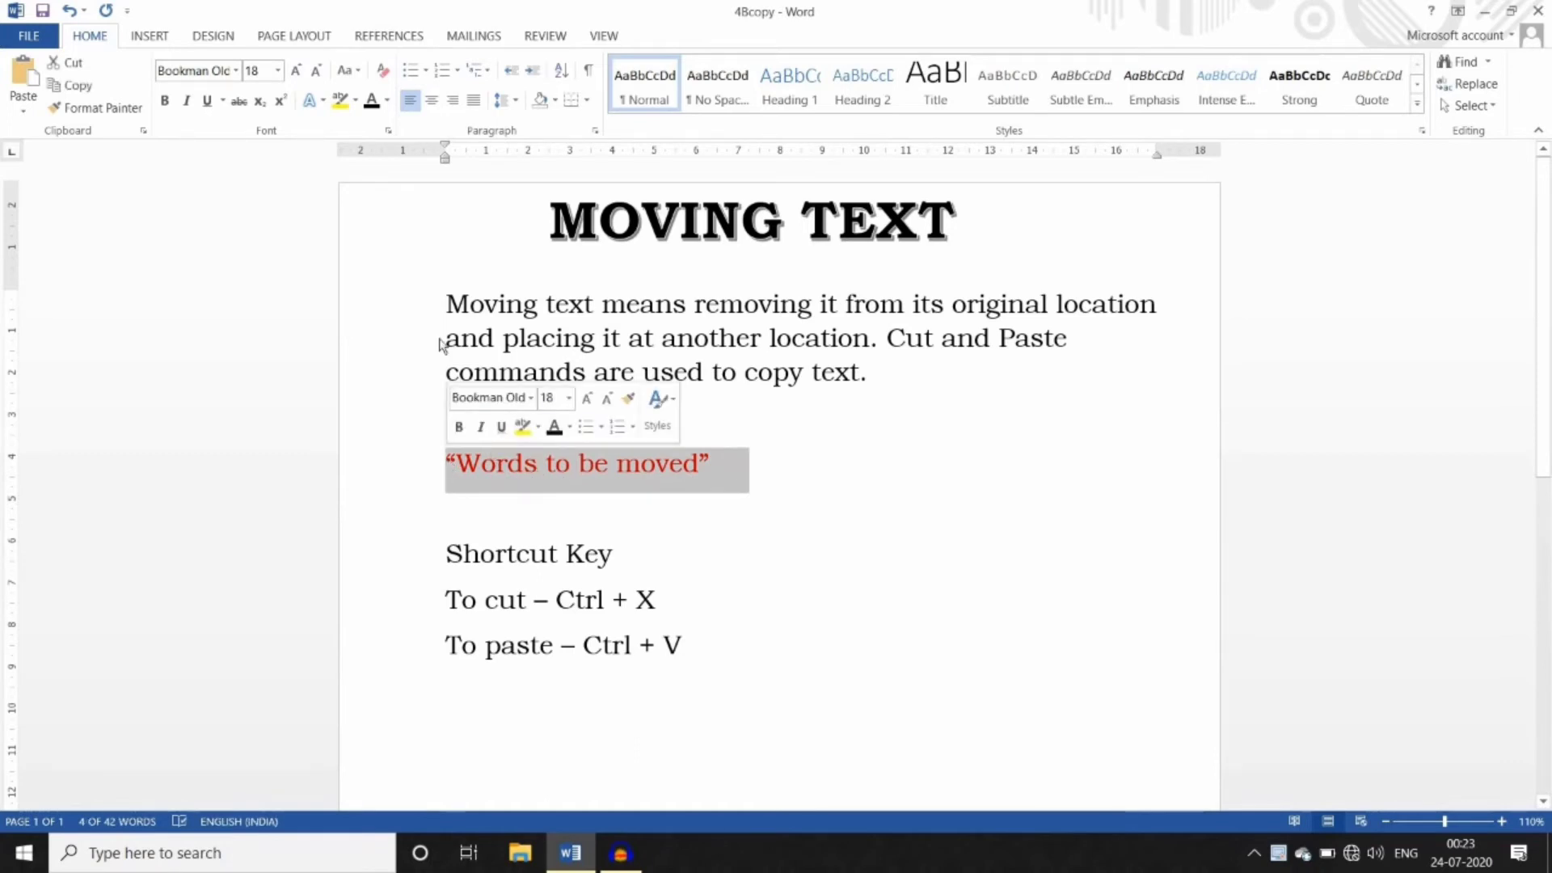
click(71, 70)
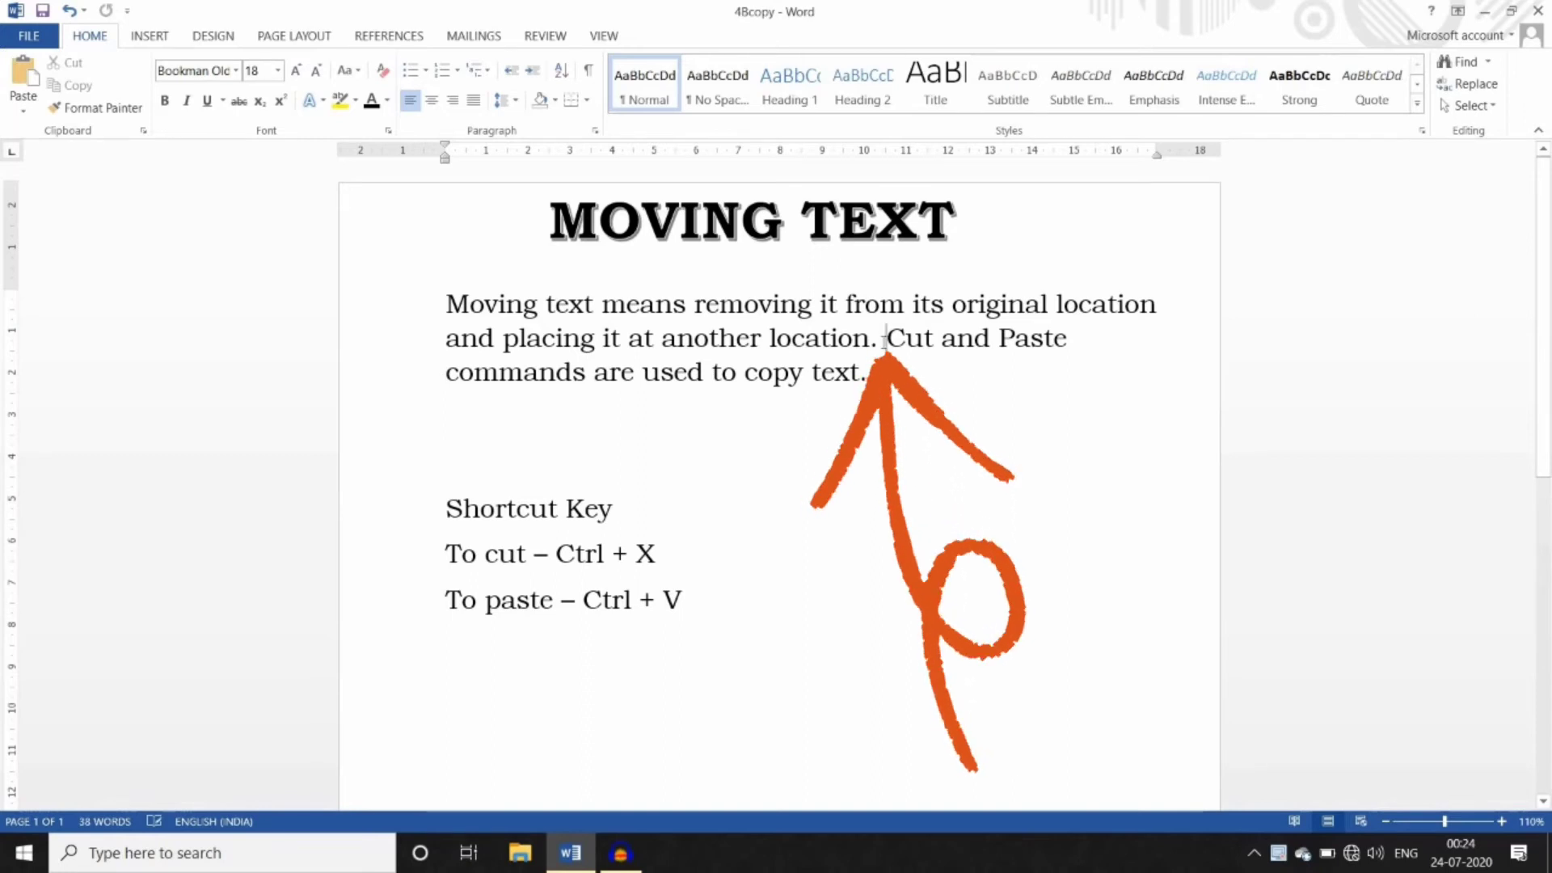
click(31, 78)
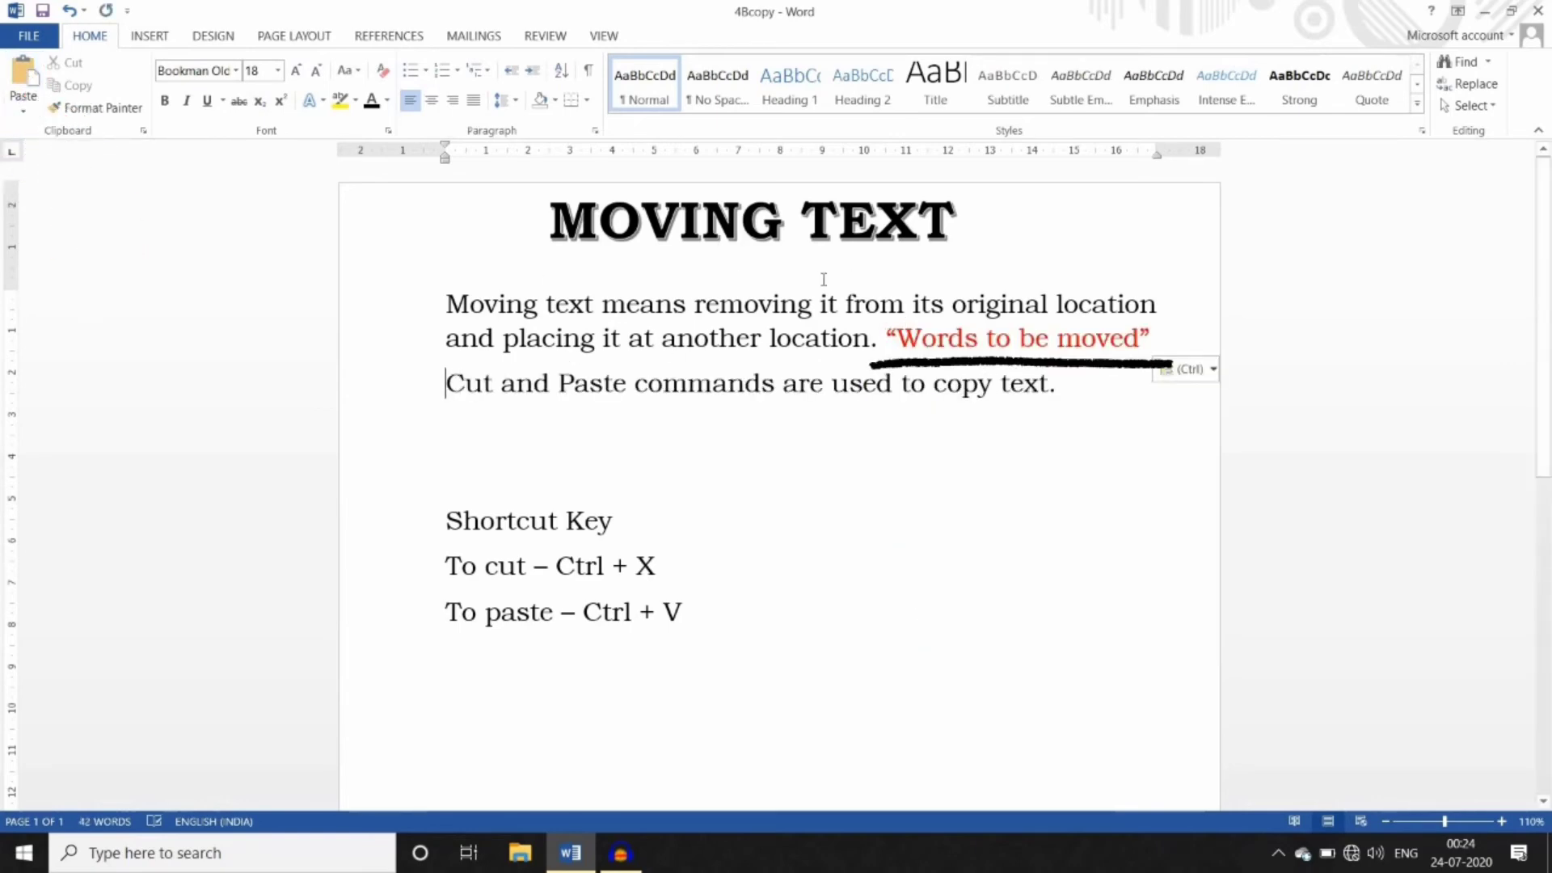
drag(887, 340, 1172, 346)
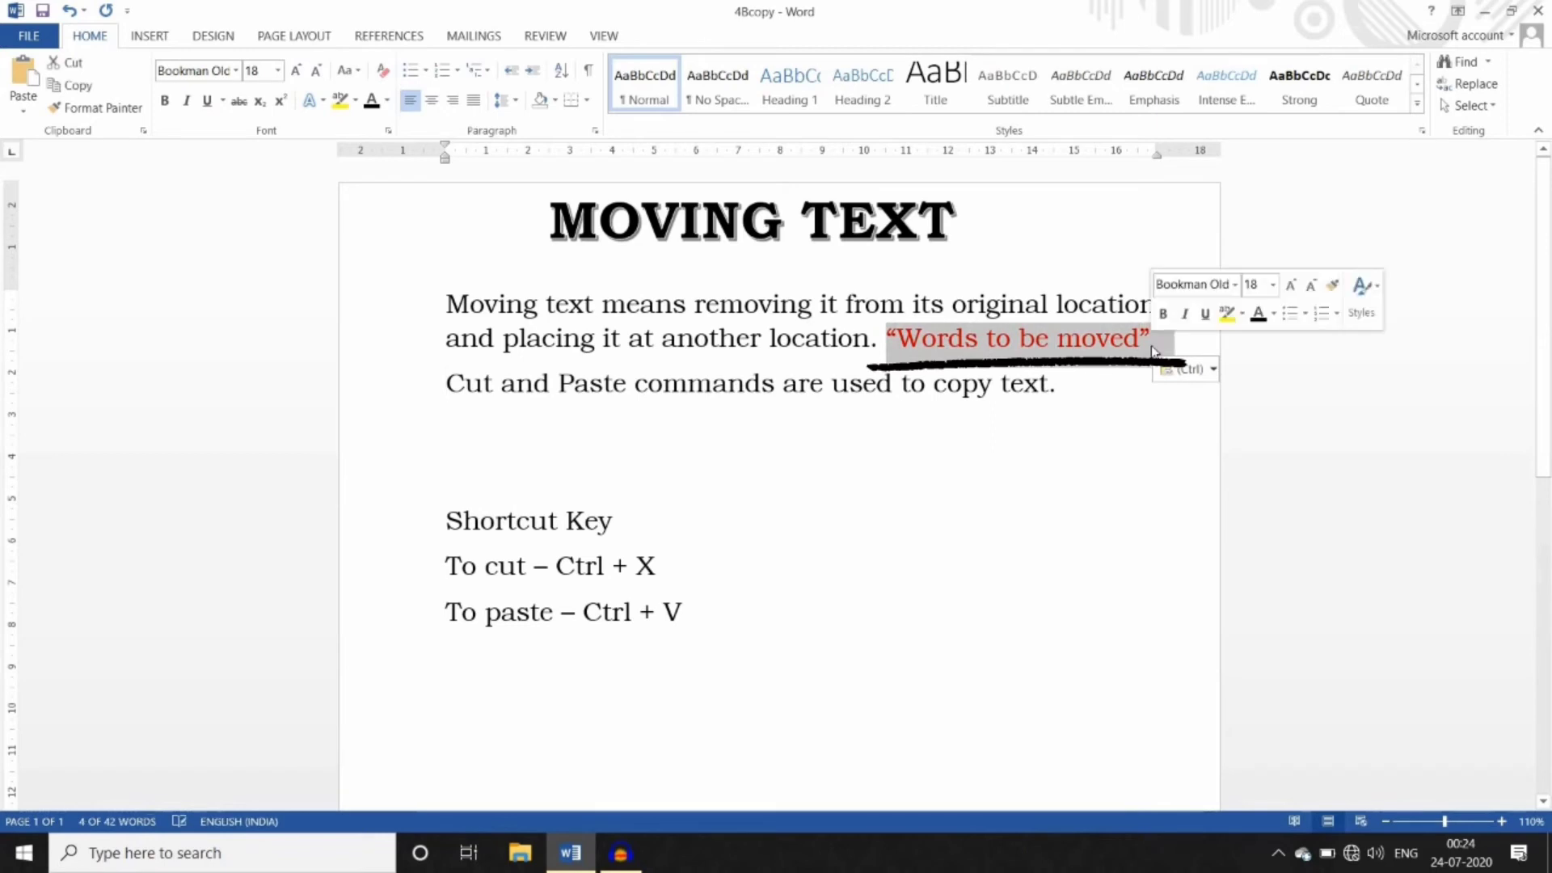